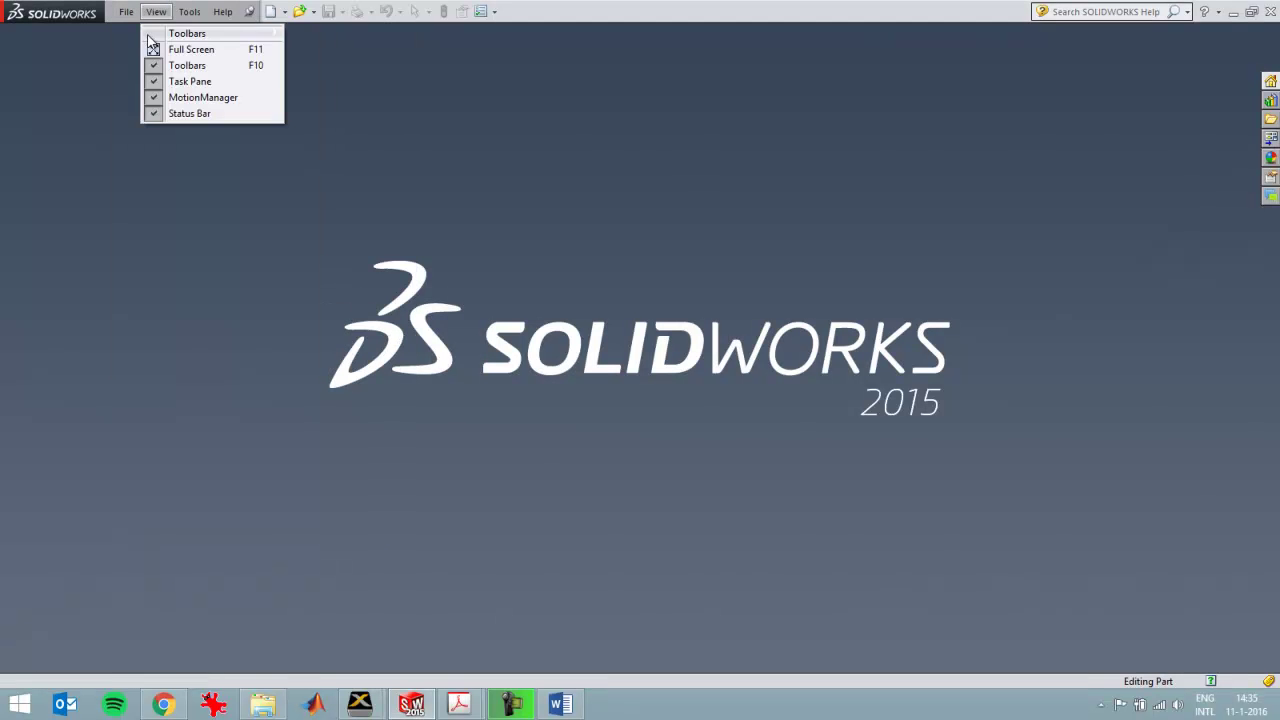
Step: Create a new part and sketch the three gantry lines on the Top Plane: left leg, top beam, right leg
{"action": "left_click", "coordinate": [150, 34]}
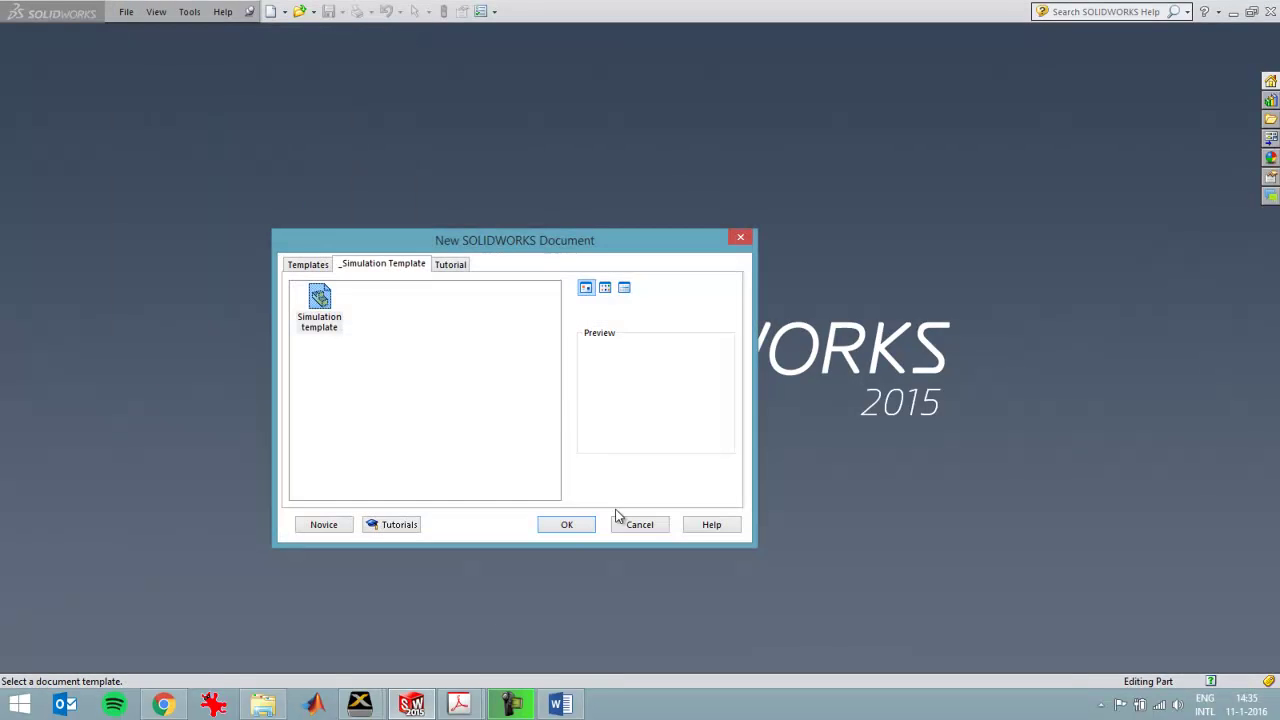
{"action": "left_click", "coordinate": [567, 524]}
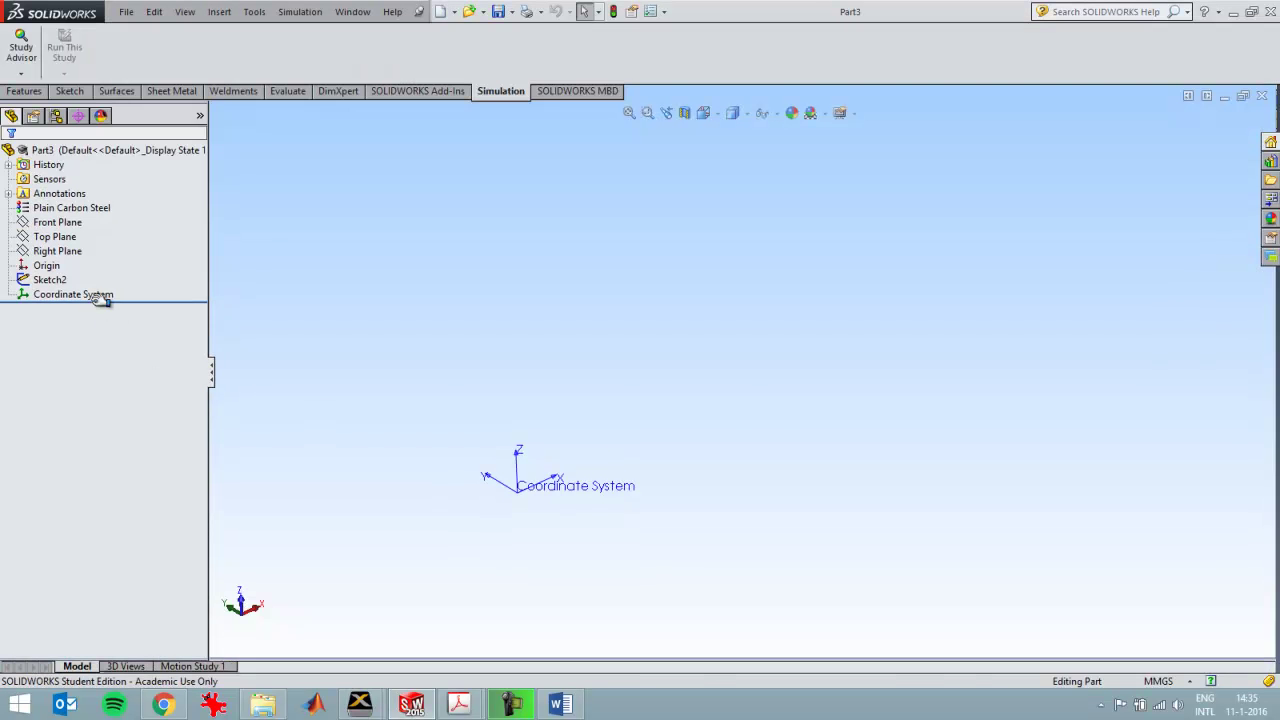
{"action": "left_click", "coordinate": [52, 237]}
{"action": "left_click", "coordinate": [69, 91]}
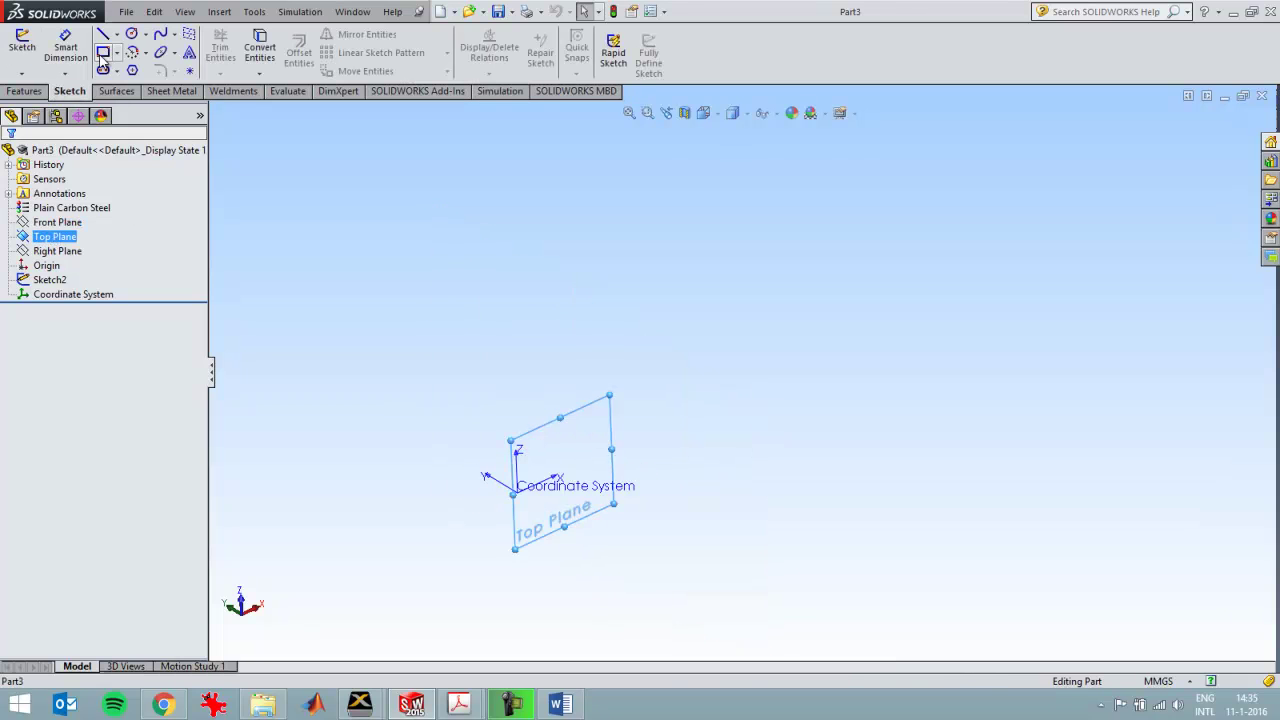
{"action": "left_click", "coordinate": [102, 35]}
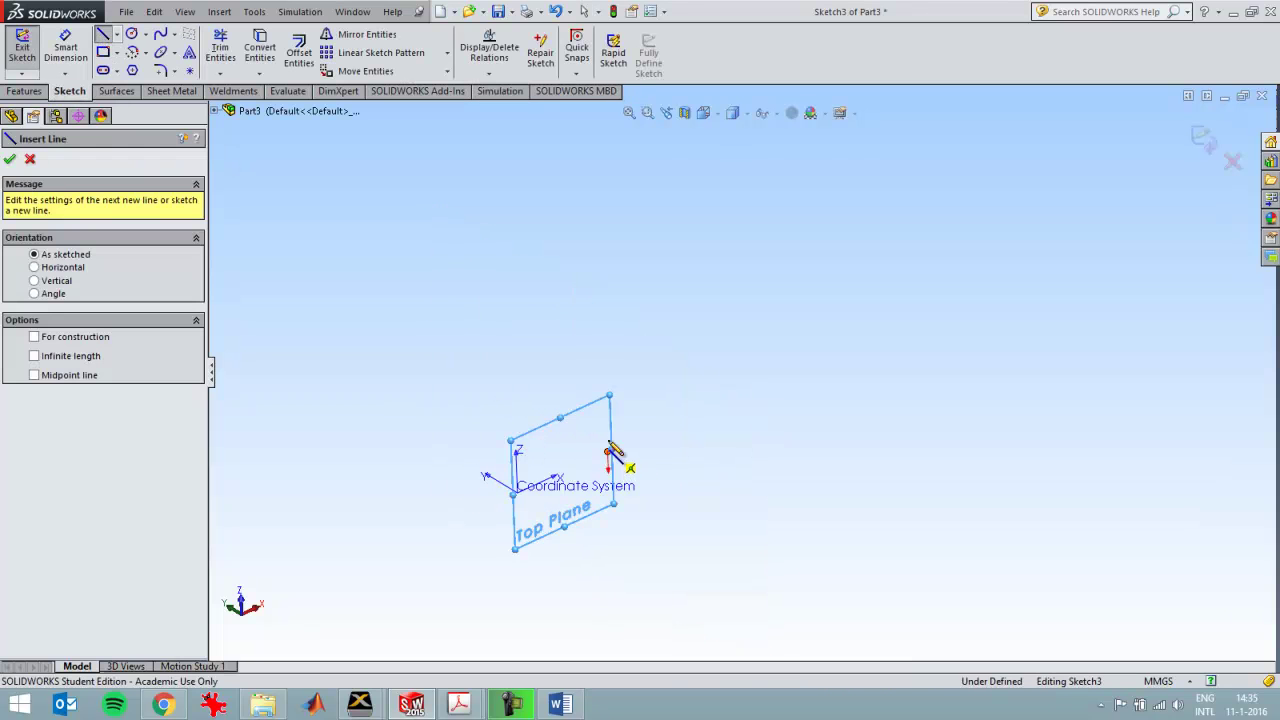
{"action": "left_click", "coordinate": [608, 469]}
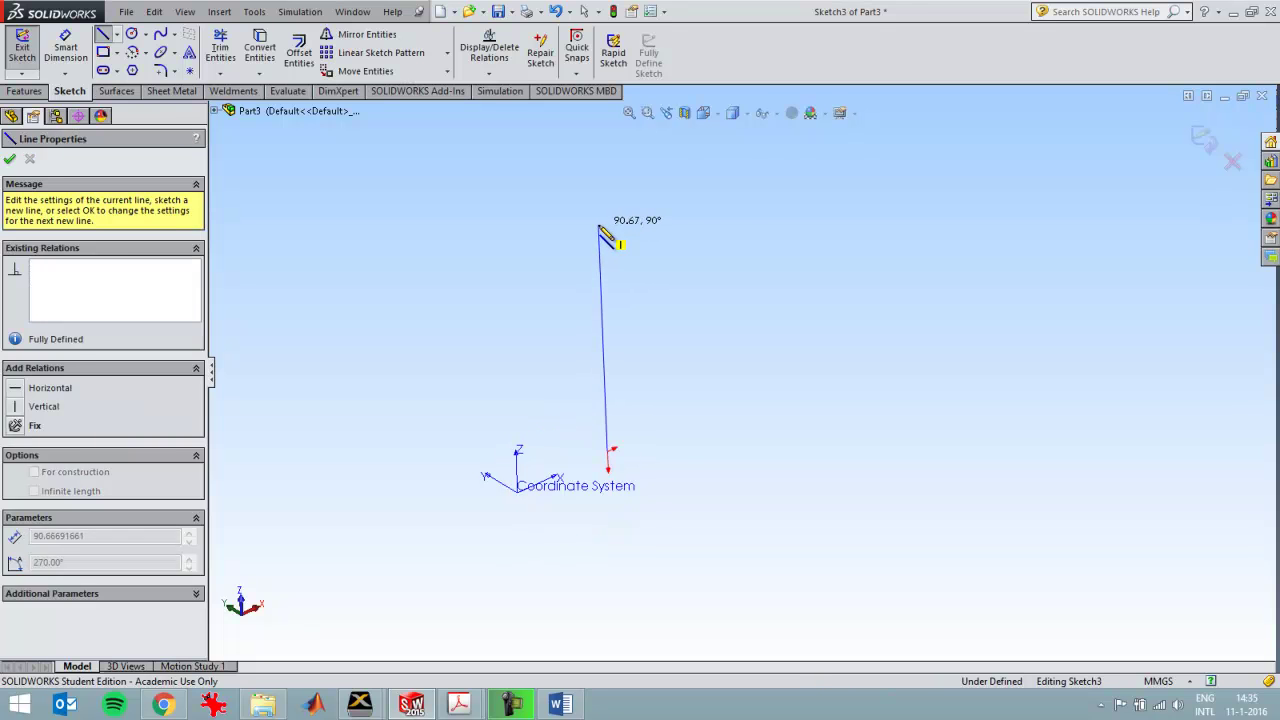
{"action": "left_click", "coordinate": [598, 225]}
{"action": "left_click", "coordinate": [738, 160]}
{"action": "left_click", "coordinate": [748, 409]}
{"action": "key", "text": "Escape"}
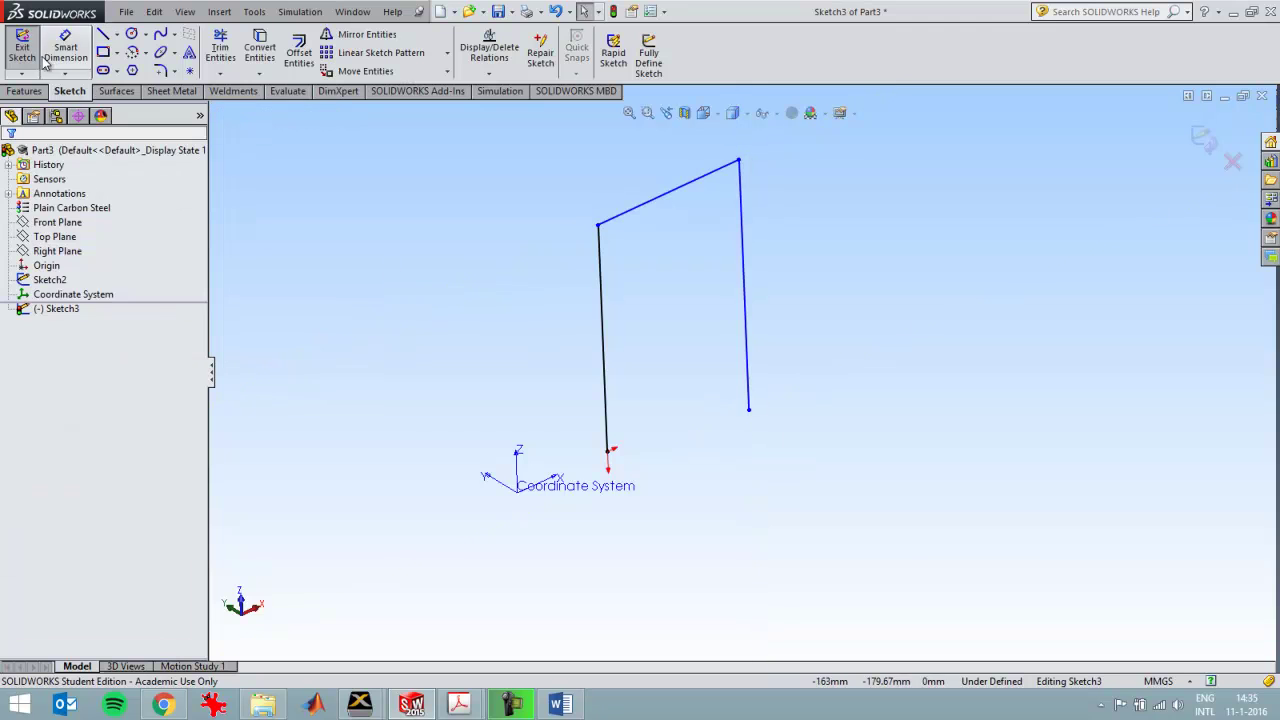
Step: Dimension the sketch: 5000 mm width between the legs and 10000 mm leg height
{"action": "left_click", "coordinate": [624, 213]}
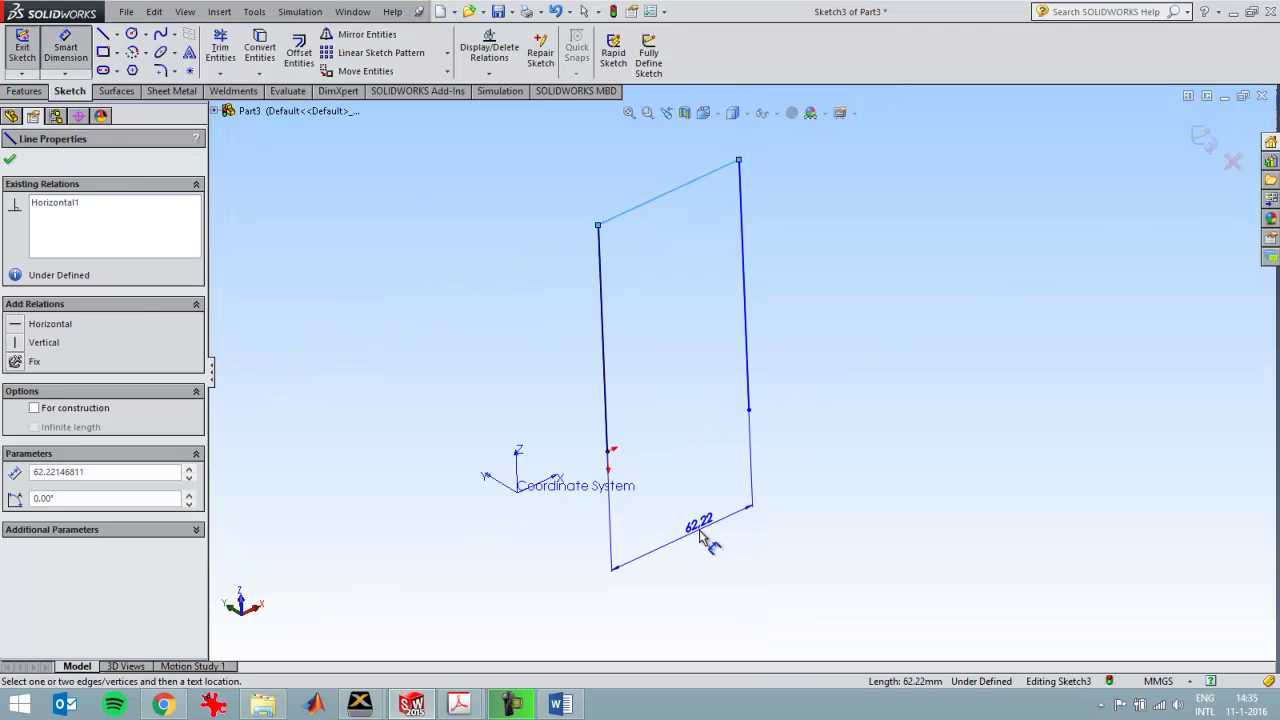
{"action": "left_click", "coordinate": [703, 537]}
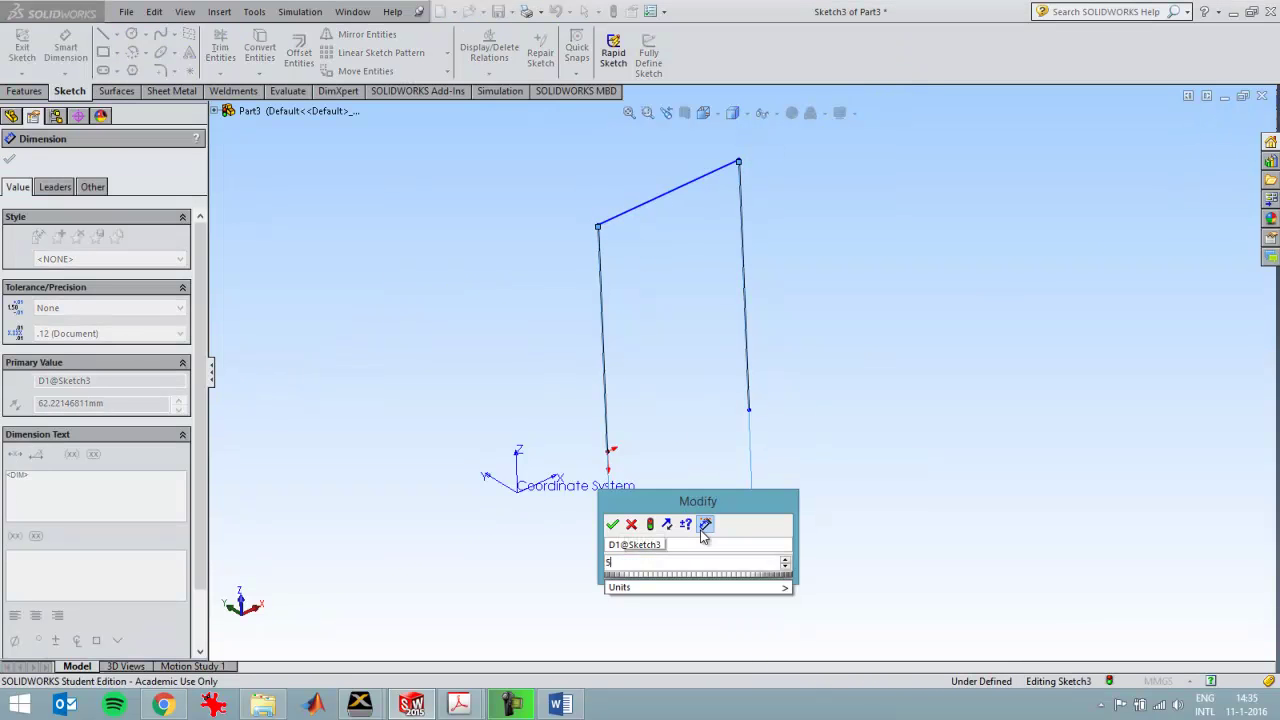
{"action": "type", "text": "000"}
{"action": "key", "text": "Return"}
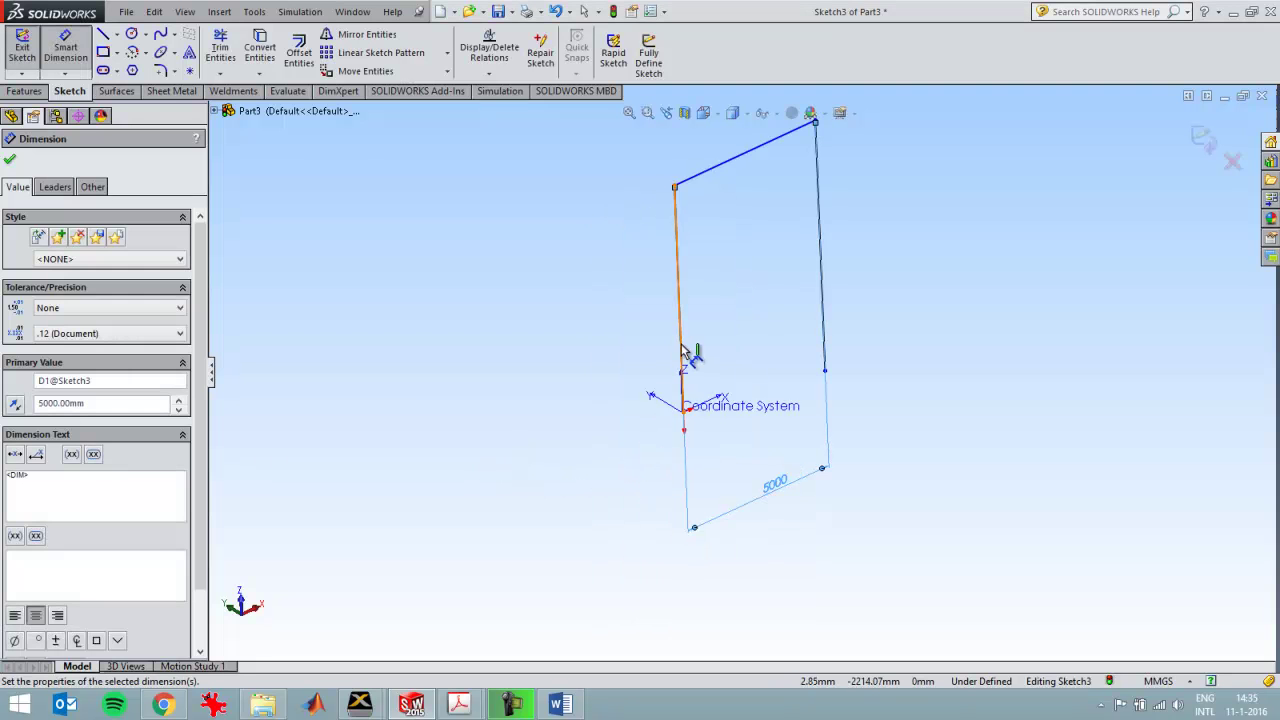
{"action": "left_click", "coordinate": [684, 352]}
{"action": "left_click", "coordinate": [651, 357]}
{"action": "type", "text": "10"}
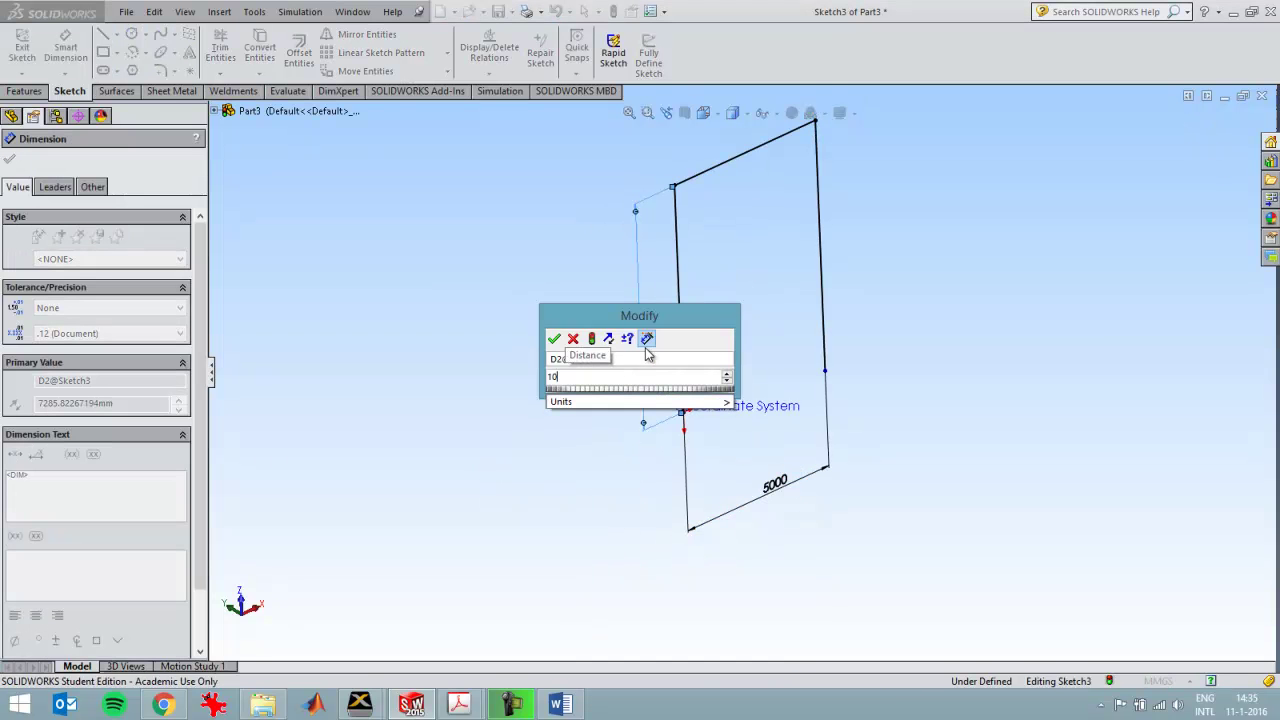
{"action": "type", "text": "000"}
{"action": "key", "text": "Return"}
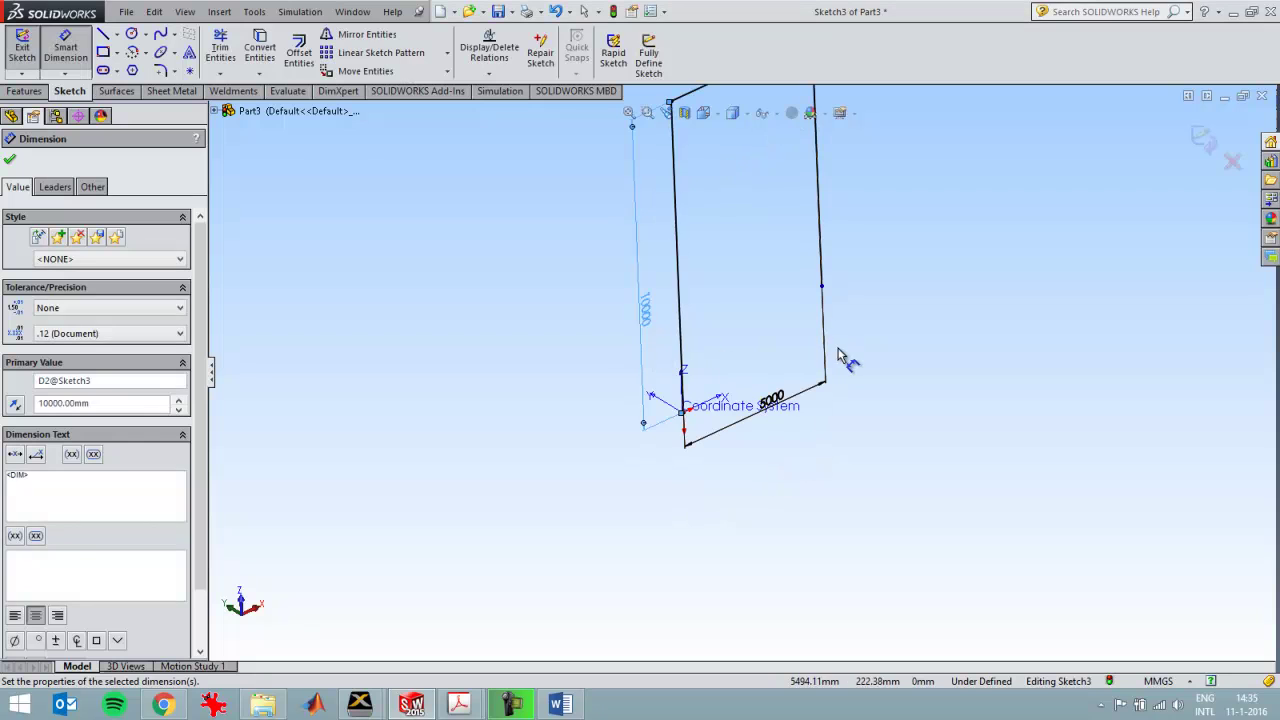
Step: Add a Horizontal relation between the two bottom corner points to fully define the sketch
{"action": "key", "text": "Escape"}
{"action": "key", "text": "Escape"}
{"action": "left_click", "coordinate": [686, 413]}
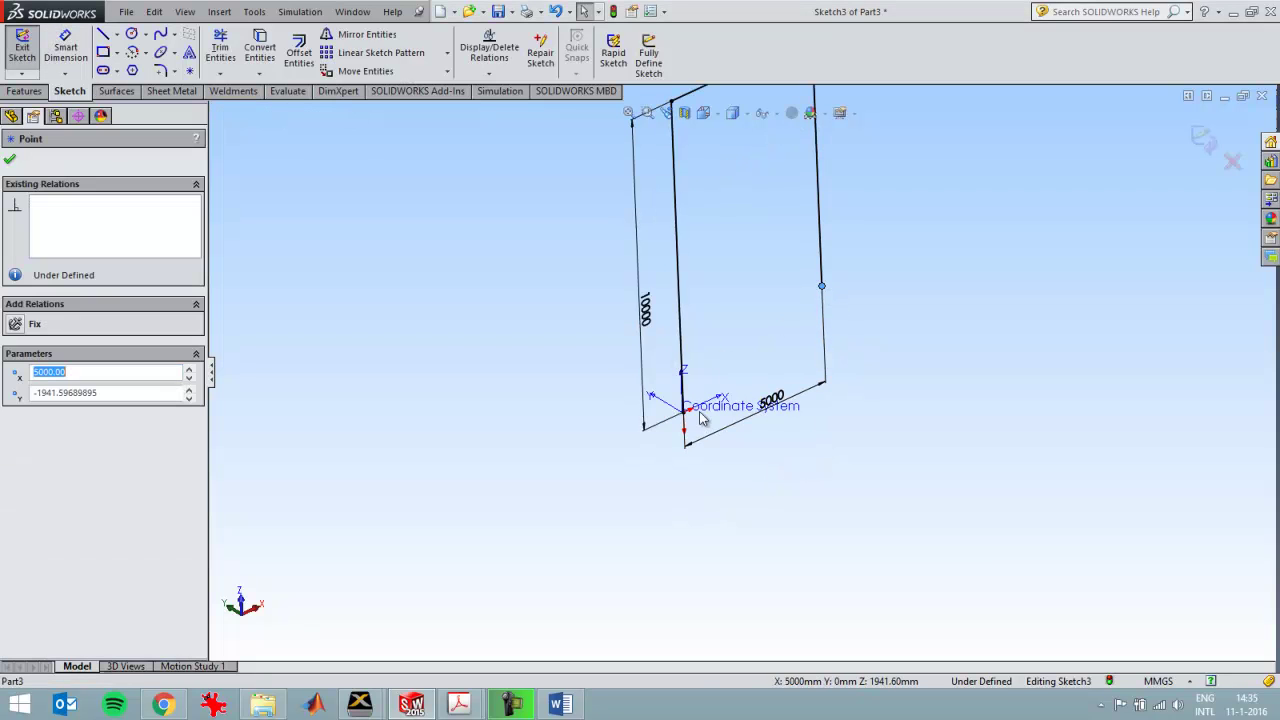
{"action": "left_click", "coordinate": [685, 414], "text": "ctrl"}
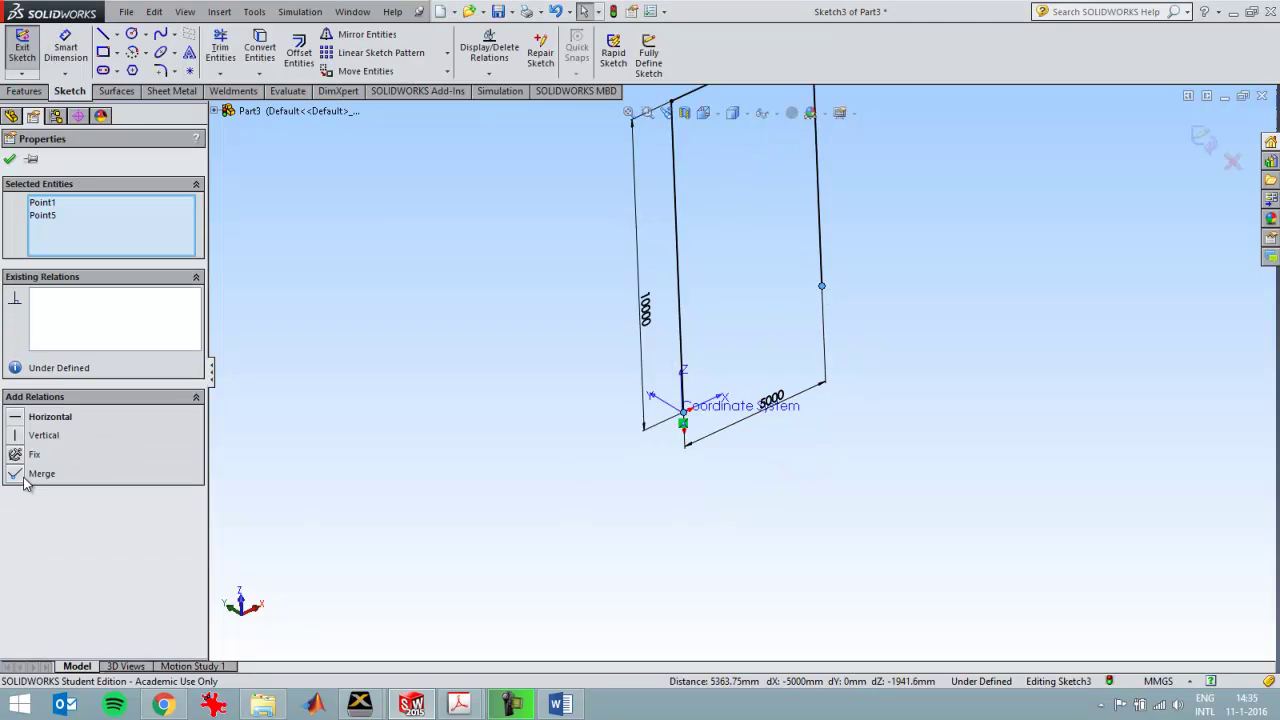
{"action": "left_click", "coordinate": [18, 425]}
{"action": "left_click", "coordinate": [1087, 268]}
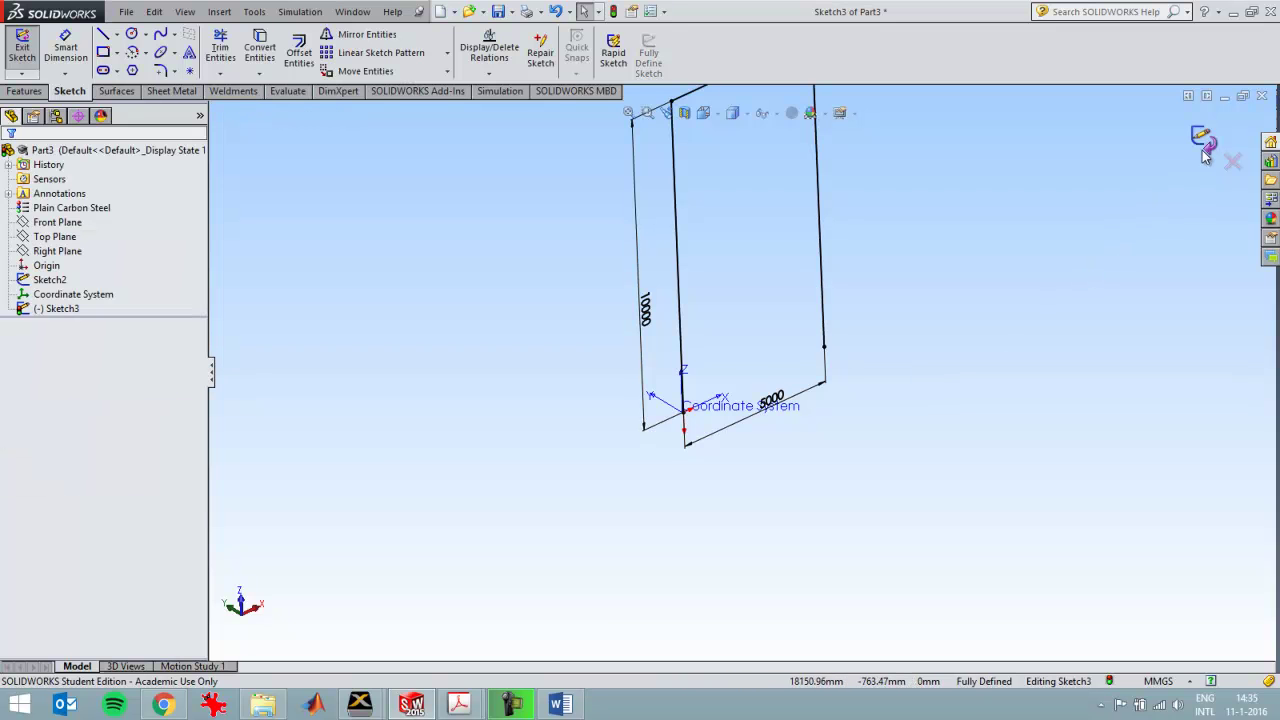
Step: Exit the sketch and start a structural member along the top beam and right leg lines
{"action": "key", "text": "f"}
{"action": "left_click", "coordinate": [1203, 139]}
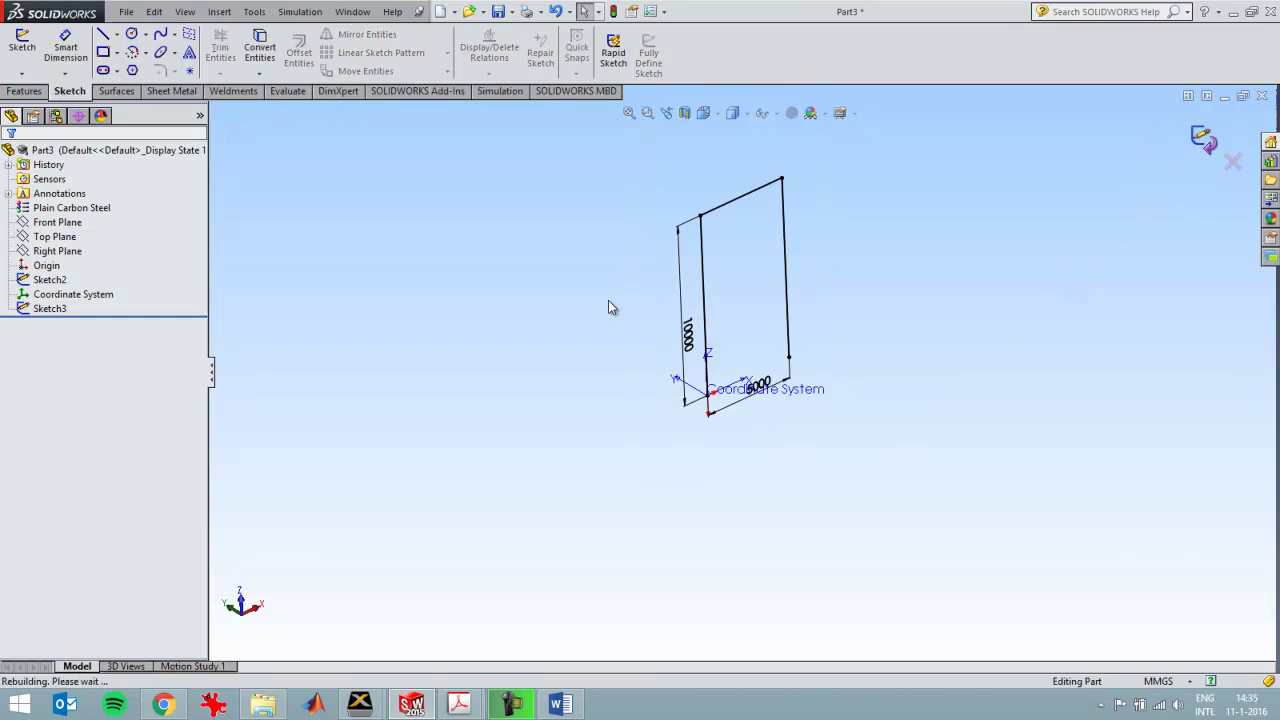
{"action": "left_click", "coordinate": [234, 91]}
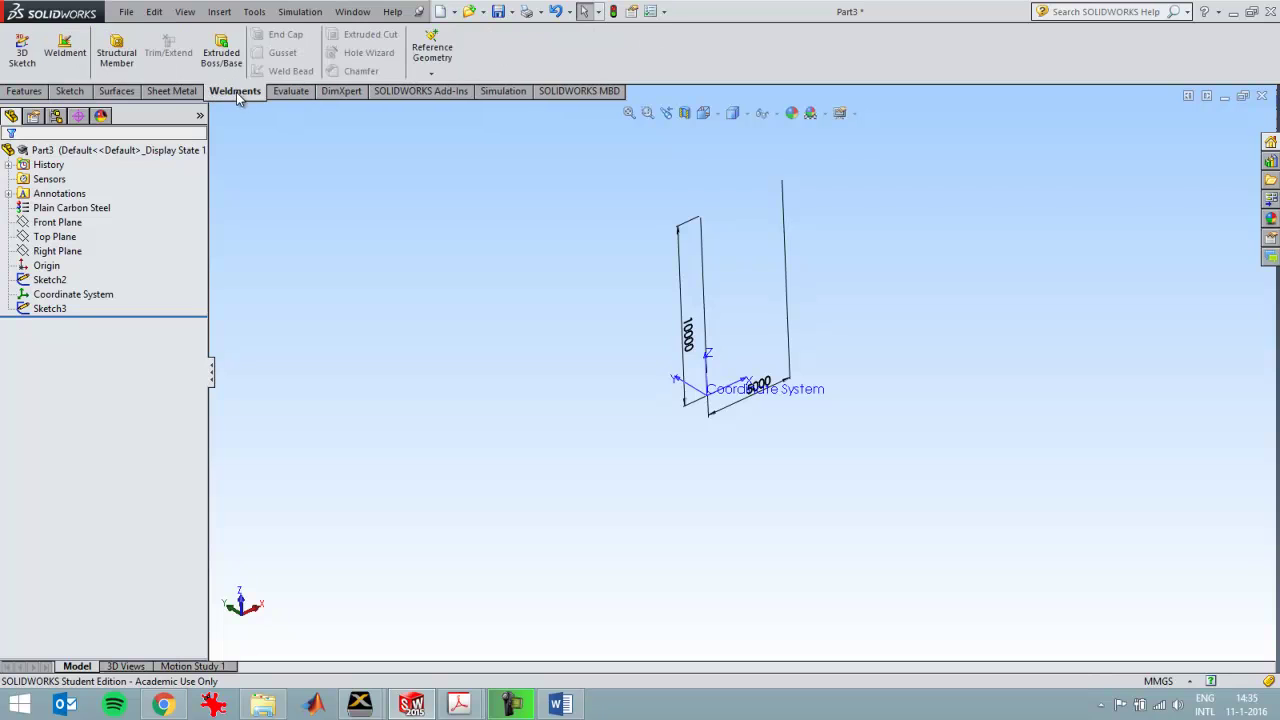
{"action": "left_click", "coordinate": [116, 52]}
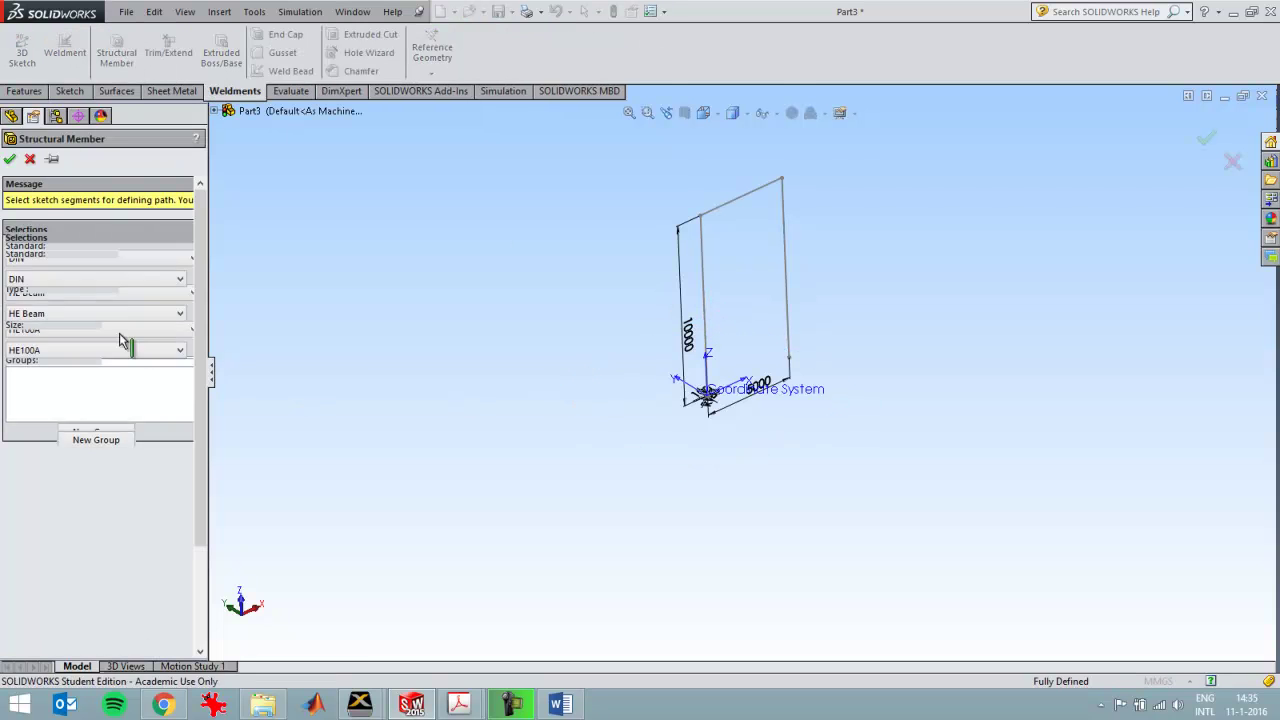
{"action": "left_click", "coordinate": [726, 210]}
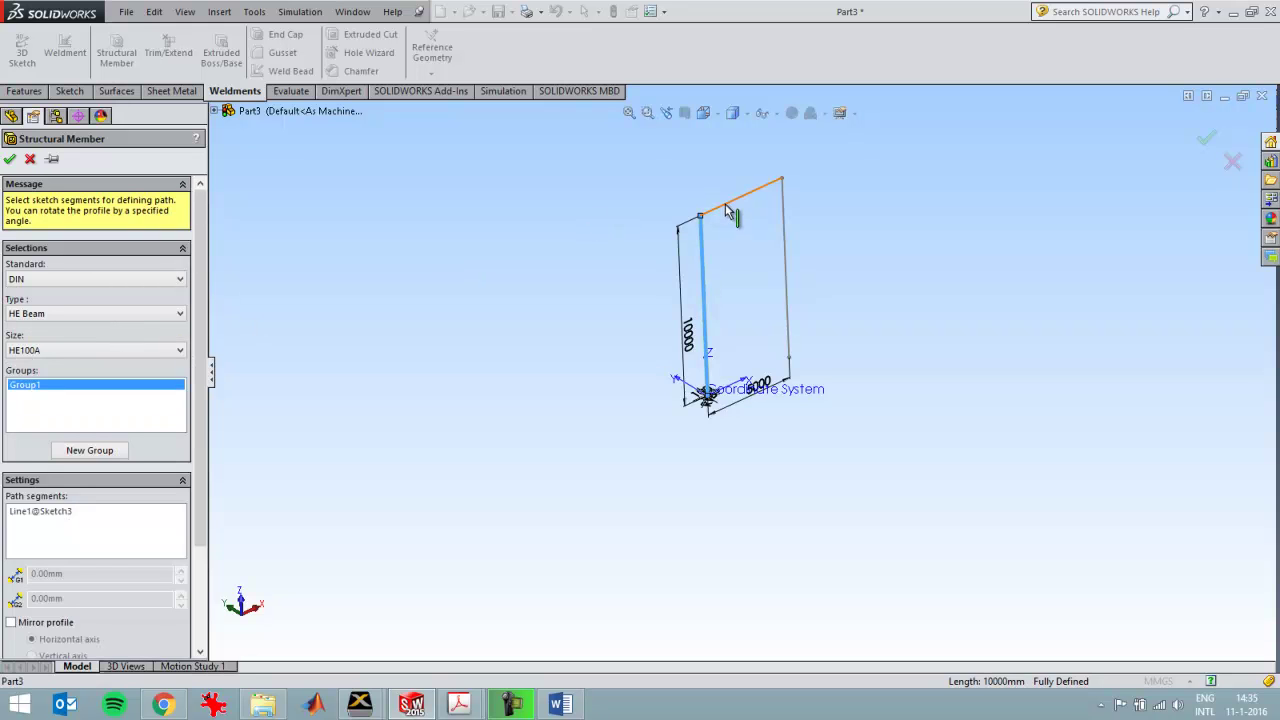
{"action": "left_click", "coordinate": [786, 245]}
{"action": "scroll", "coordinate": [700, 545], "scroll_direction": "down", "scroll_amount": 10}
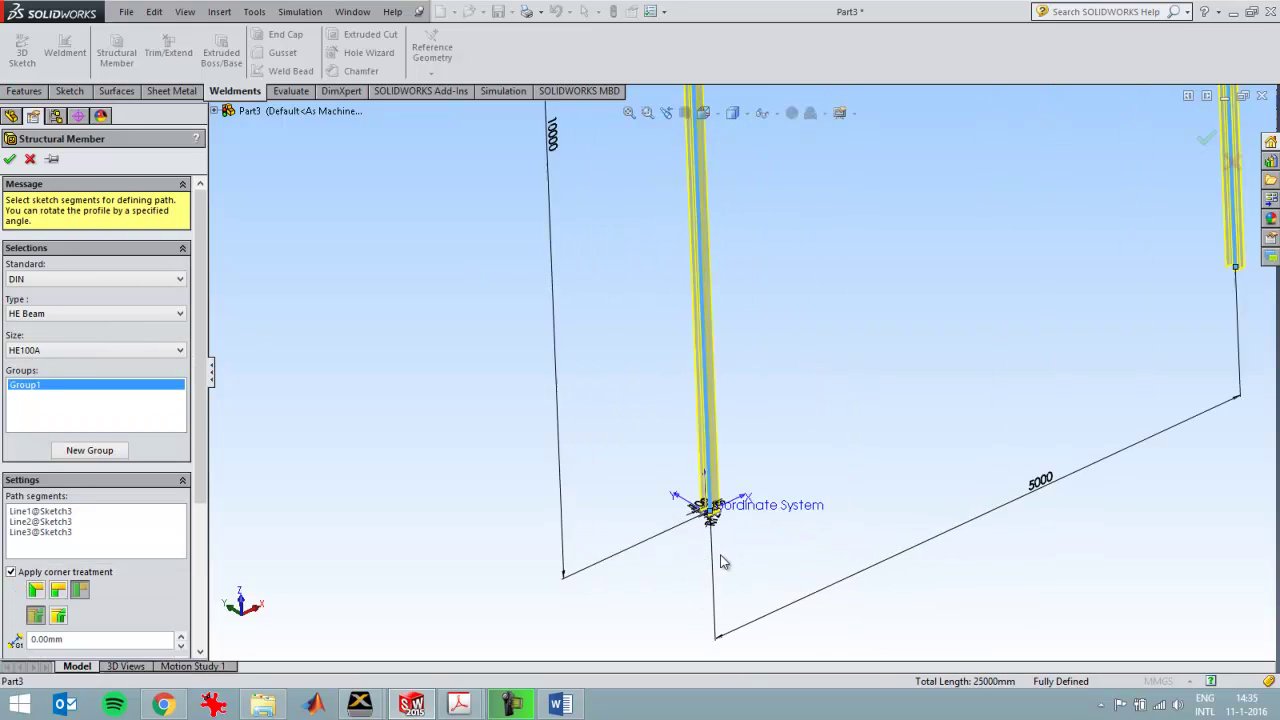
{"action": "scroll", "coordinate": [660, 619], "scroll_direction": "down", "scroll_amount": 2}
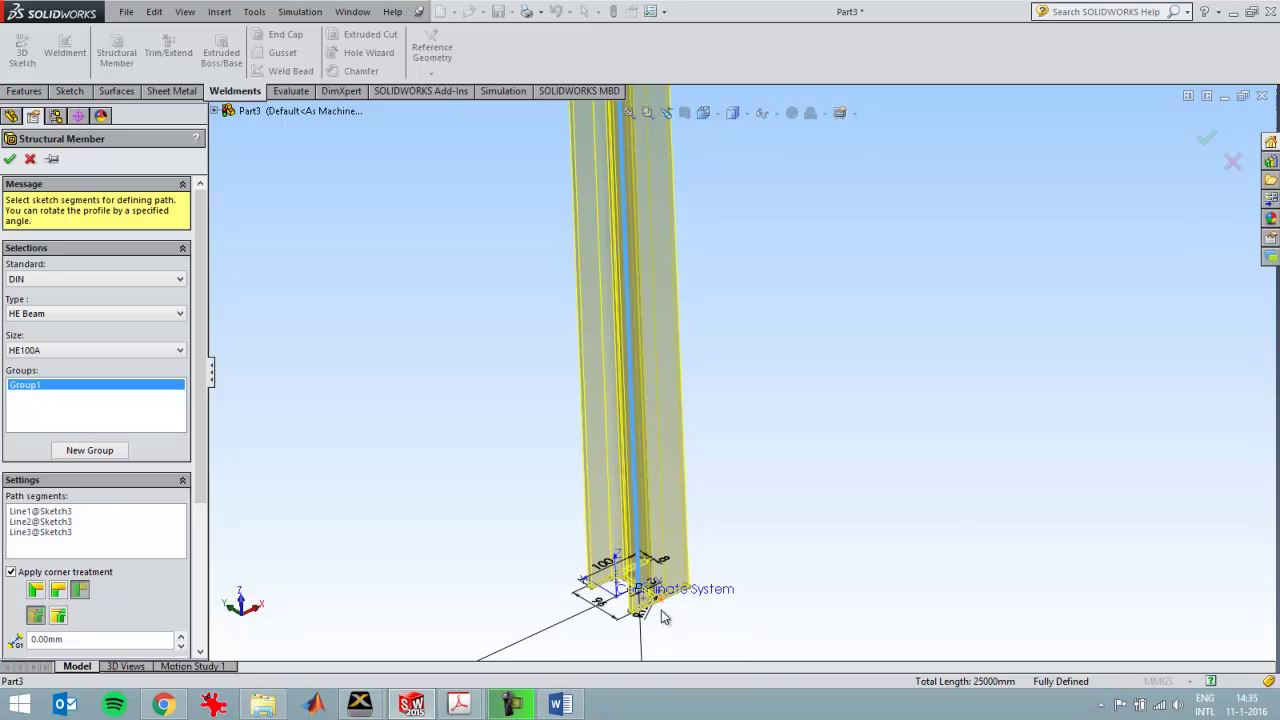
{"action": "scroll", "coordinate": [736, 190], "scroll_direction": "up", "scroll_amount": 6}
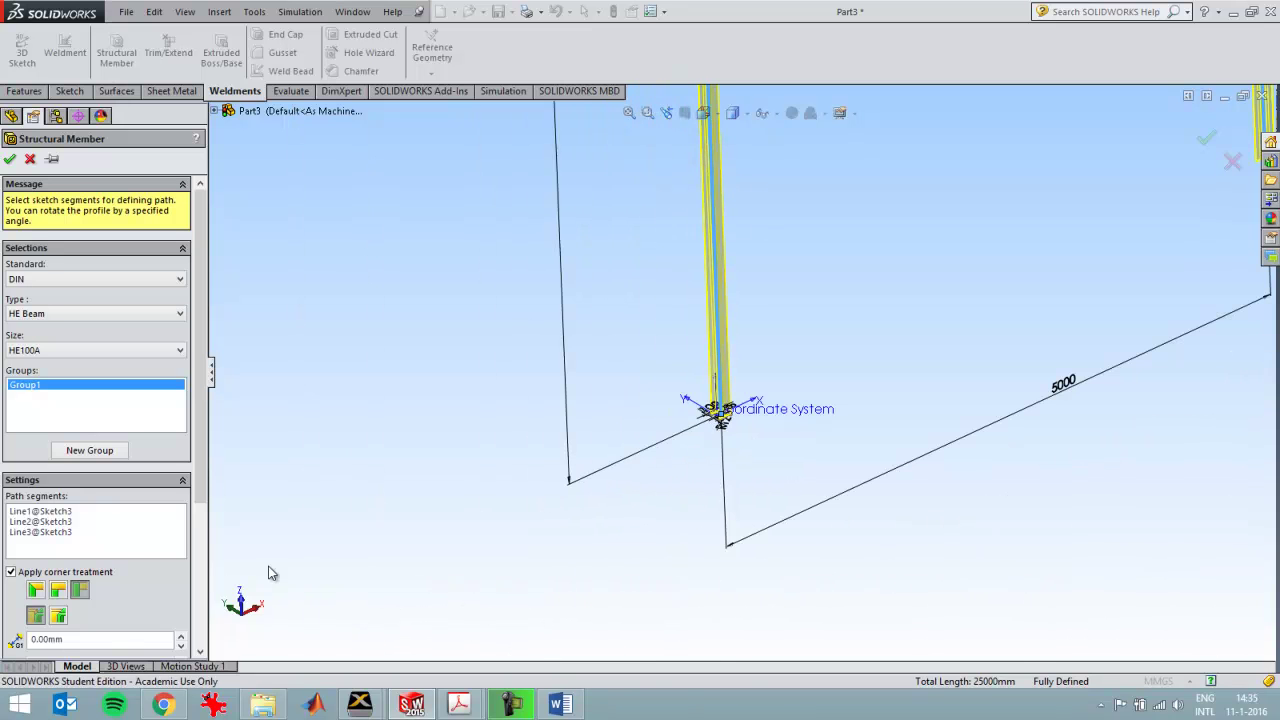
Step: Set the corner gap to 0 and rotate the beam profile 90°
{"action": "left_click", "coordinate": [66, 639]}
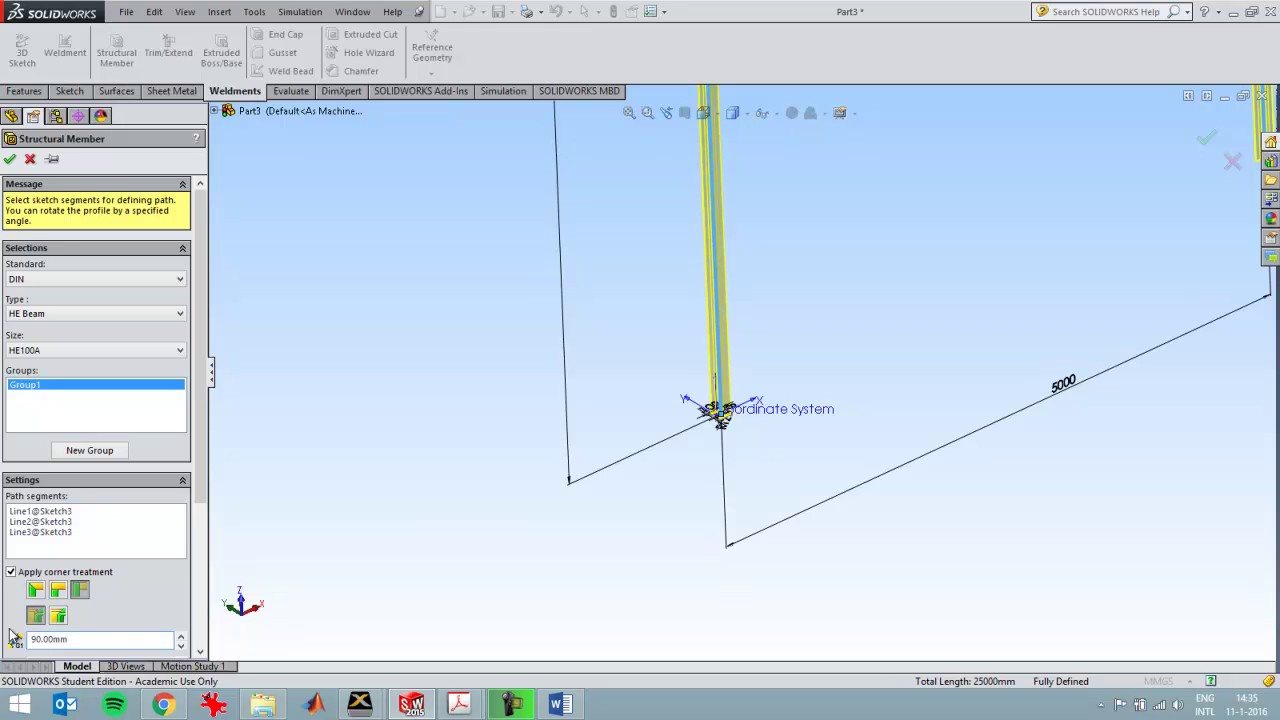
{"action": "scroll", "coordinate": [720, 430], "scroll_direction": "down", "scroll_amount": 5}
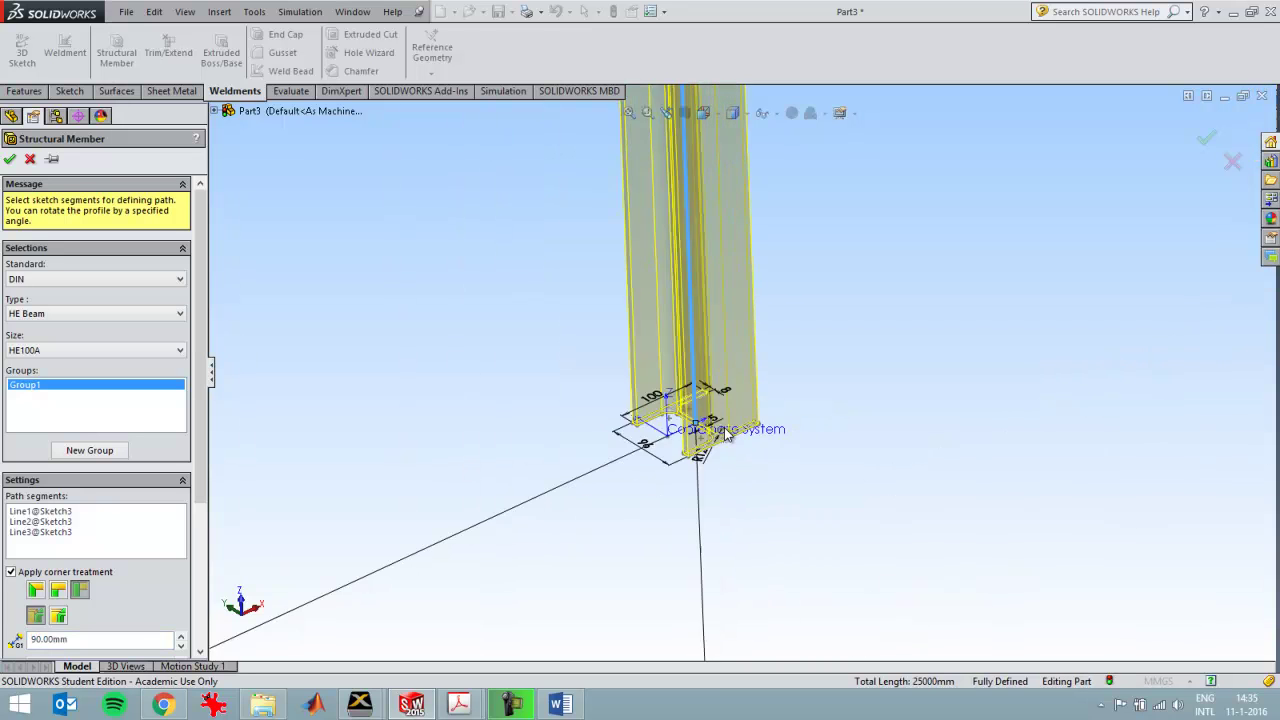
{"action": "scroll", "coordinate": [190, 506], "scroll_direction": "down", "scroll_amount": 5}
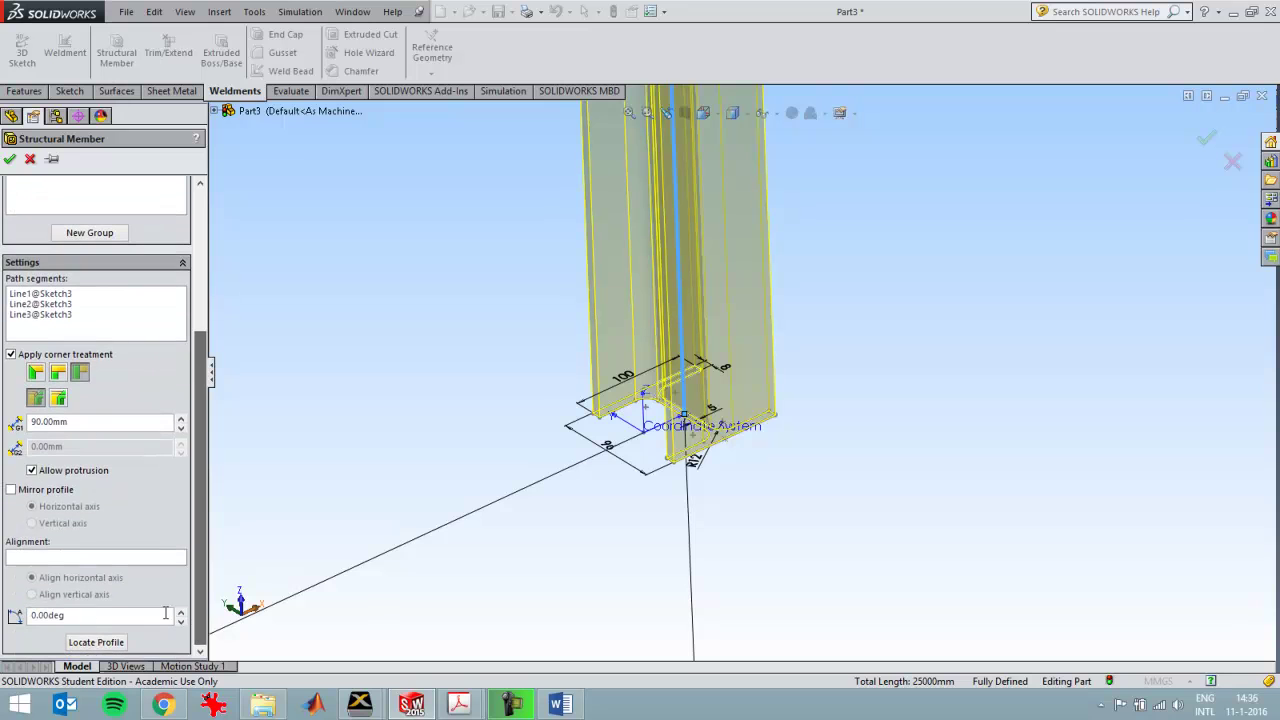
{"action": "double_click", "coordinate": [70, 422]}
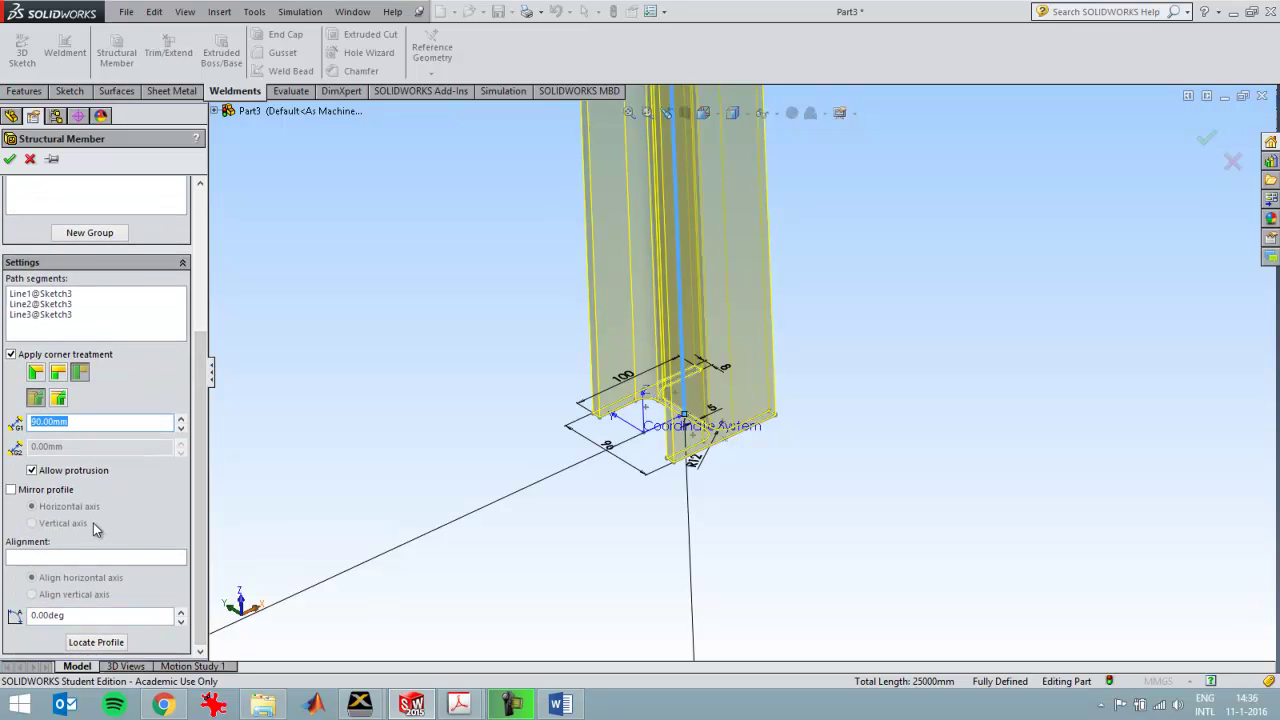
{"action": "type", "text": "0"}
{"action": "left_click", "coordinate": [100, 616]}
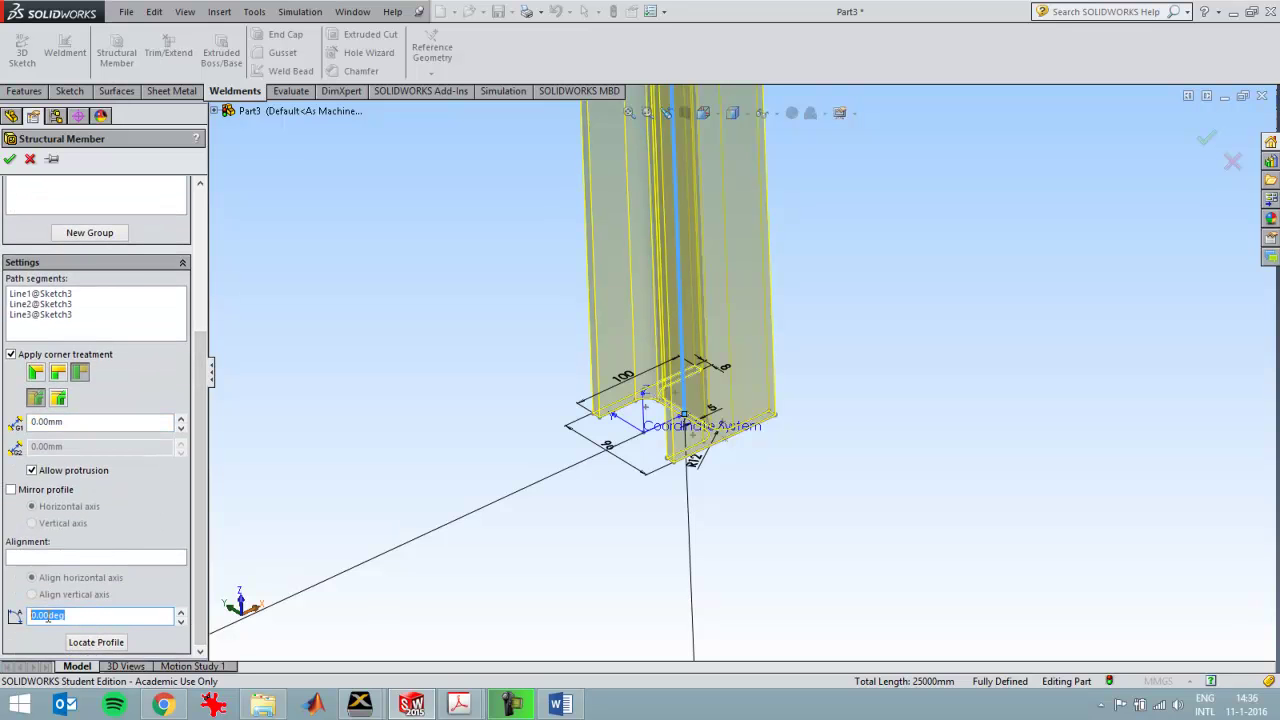
{"action": "type", "text": "90"}
{"action": "key", "text": "Return"}
Step: Change the corner treatment from mitred to trimmed end joints
{"action": "scroll", "coordinate": [419, 463], "scroll_direction": "down", "scroll_amount": 5}
{"action": "middle_click_drag", "start_coordinate": [680, 288], "coordinate": [751, 274]}
{"action": "scroll", "coordinate": [700, 371], "scroll_direction": "down", "scroll_amount": 5}
{"action": "scroll", "coordinate": [626, 368], "scroll_direction": "down", "scroll_amount": 1}
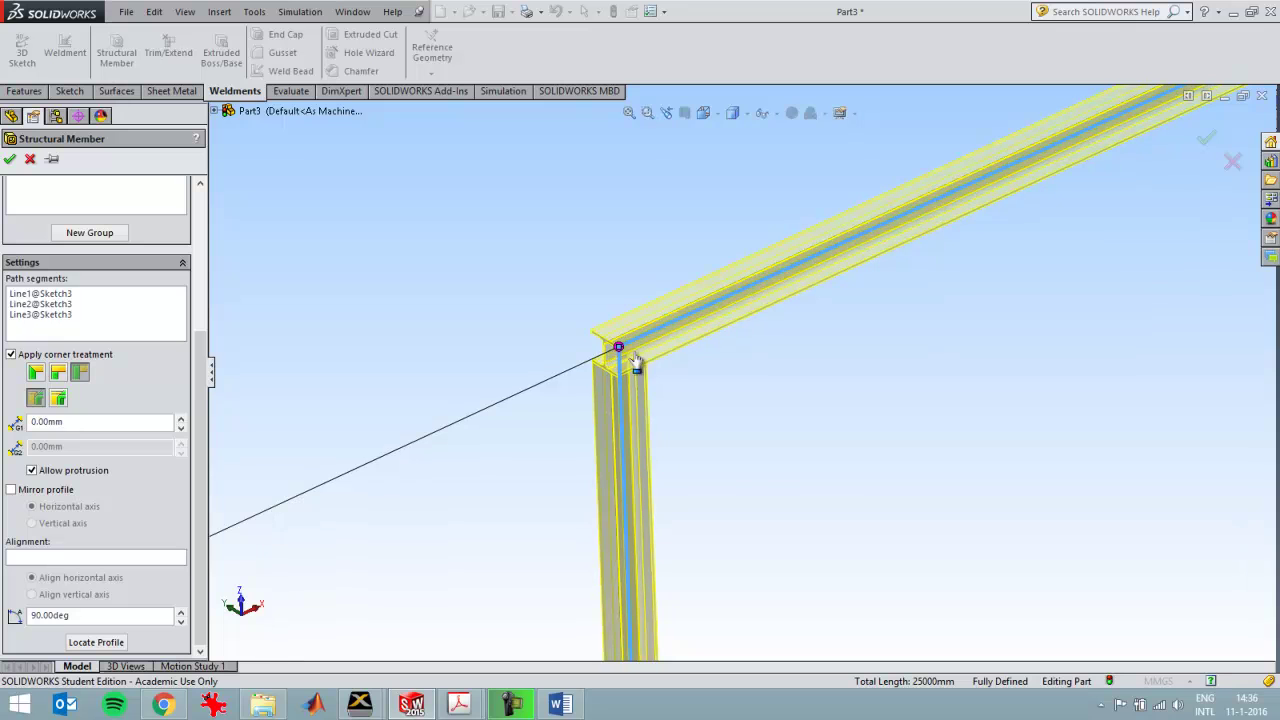
{"action": "left_click", "coordinate": [38, 374]}
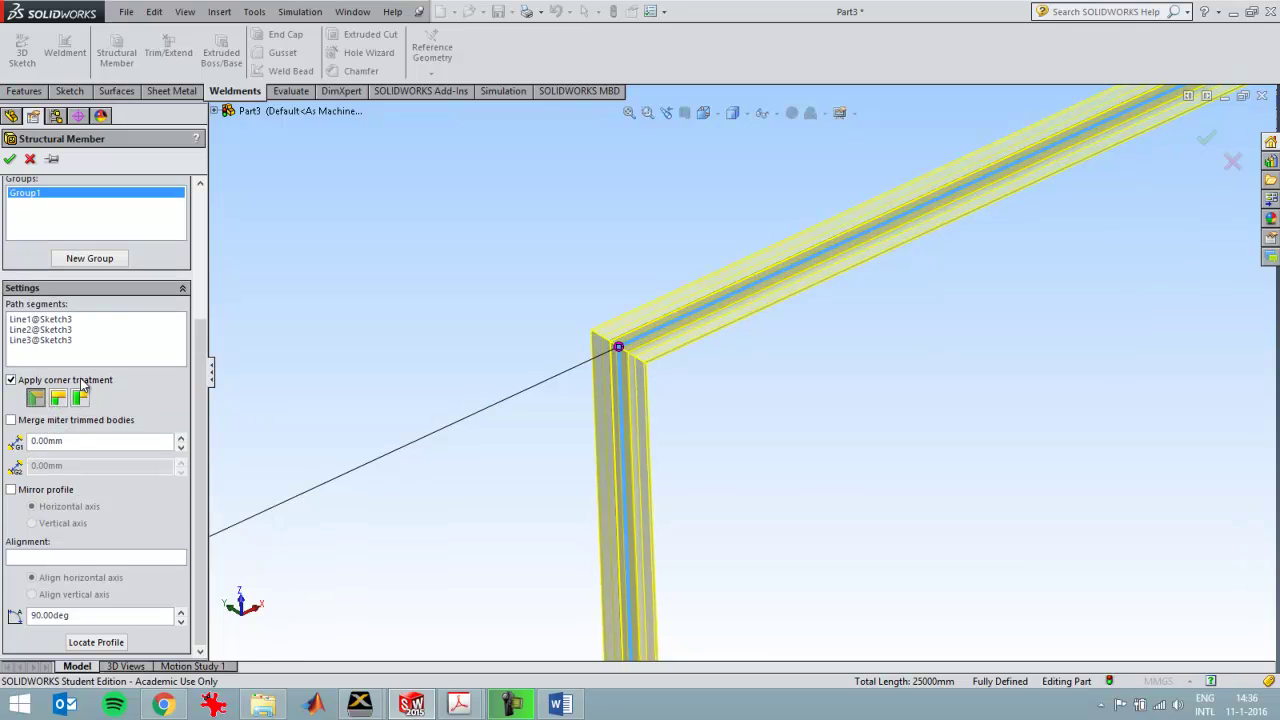
{"action": "left_click", "coordinate": [81, 398]}
{"action": "scroll", "coordinate": [970, 391], "scroll_direction": "up", "scroll_amount": 3}
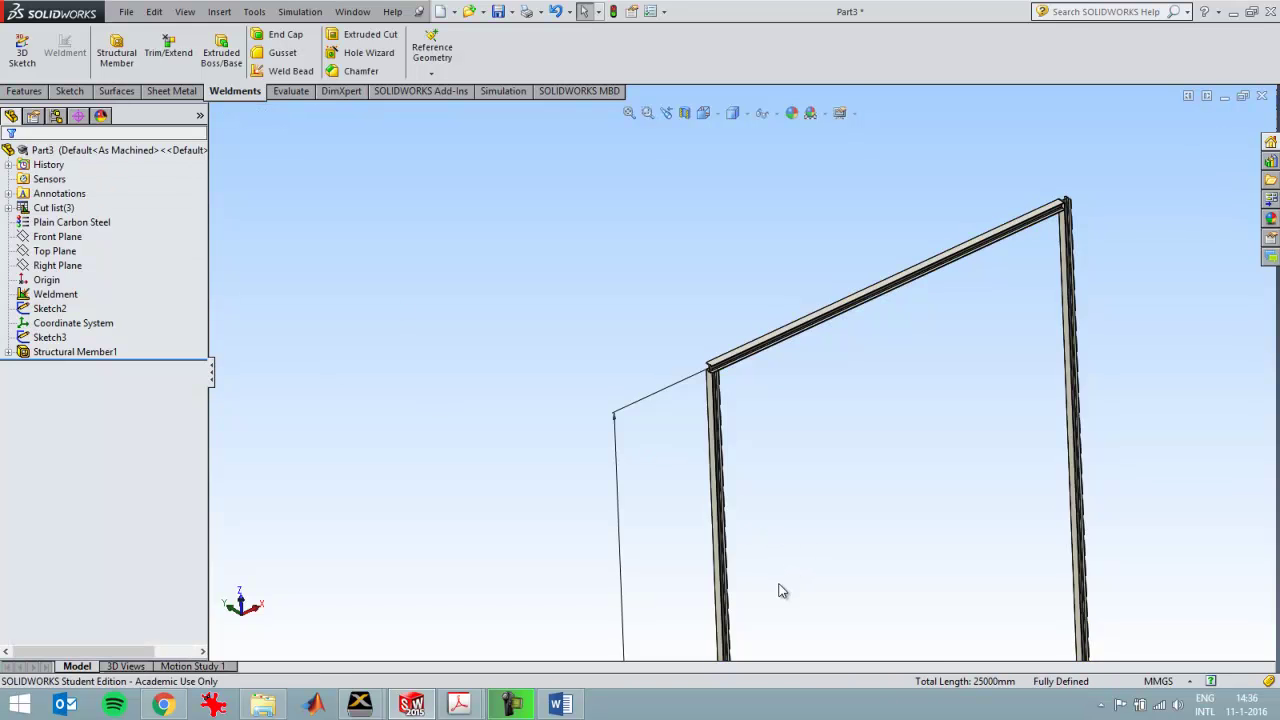
{"action": "scroll", "coordinate": [850, 590], "scroll_direction": "up", "scroll_amount": 2}
{"action": "middle_click_drag", "start_coordinate": [939, 602], "coordinate": [874, 449]}
{"action": "scroll", "coordinate": [874, 449], "scroll_direction": "down", "scroll_amount": 10}
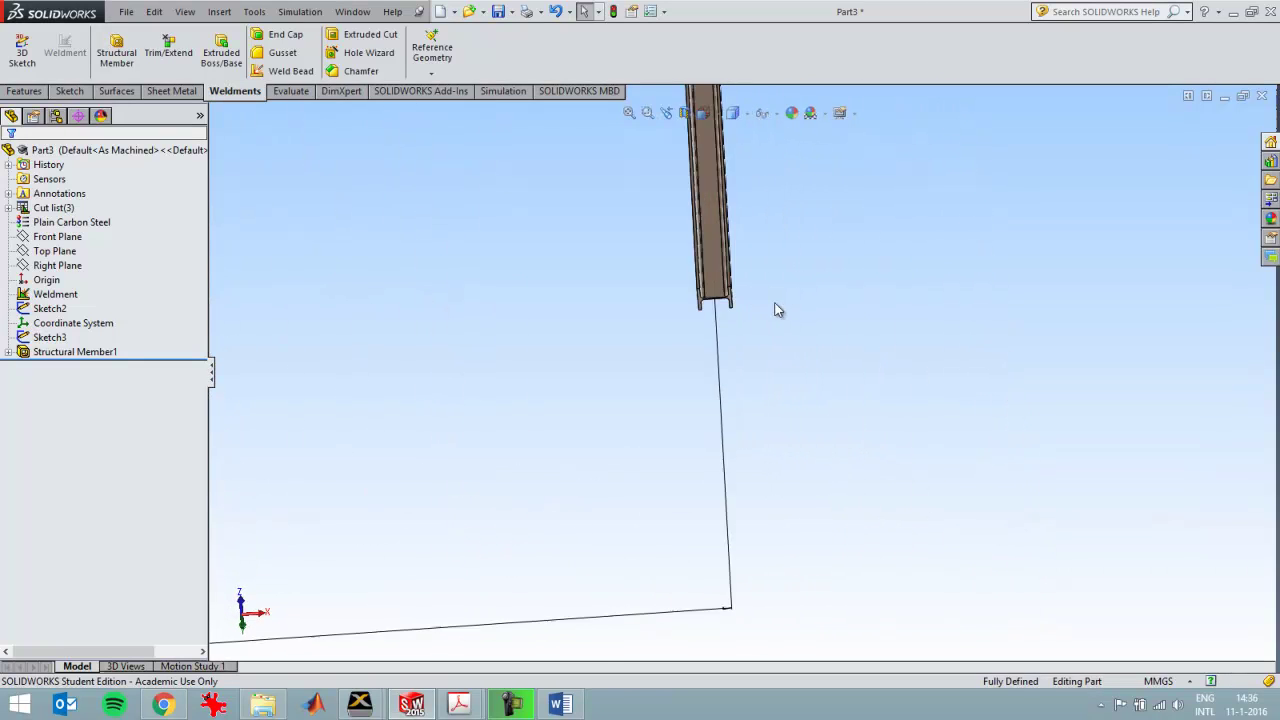
{"action": "scroll", "coordinate": [728, 310], "scroll_direction": "down", "scroll_amount": 4}
{"action": "left_click", "coordinate": [720, 408]}
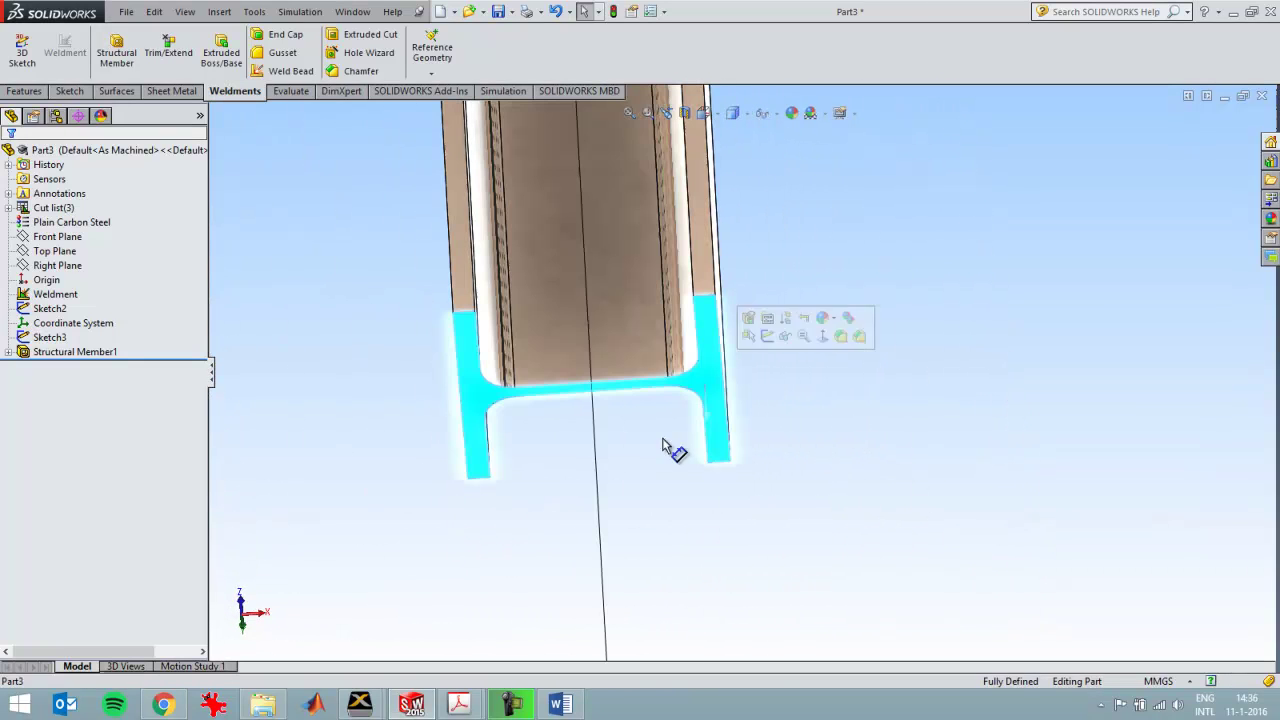
{"action": "left_click", "coordinate": [254, 11]}
{"action": "left_click", "coordinate": [300, 502]}
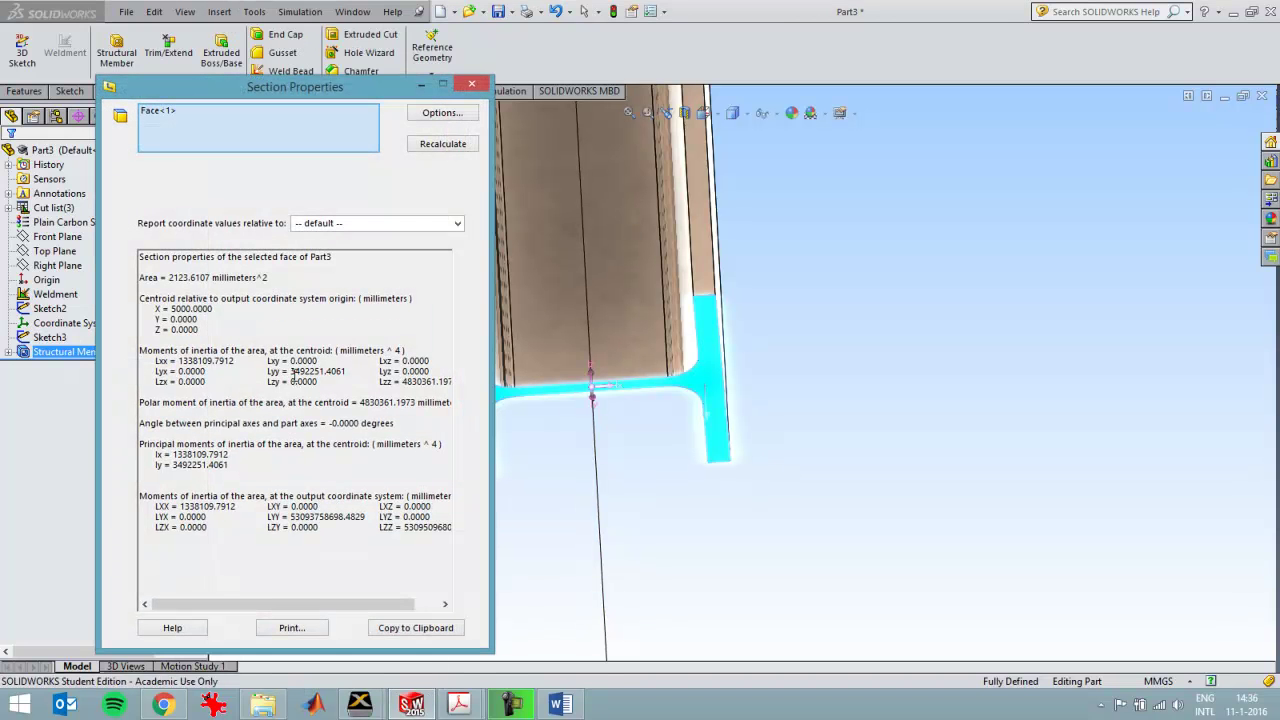
{"action": "middle_click_drag", "start_coordinate": [692, 448], "coordinate": [603, 403]}
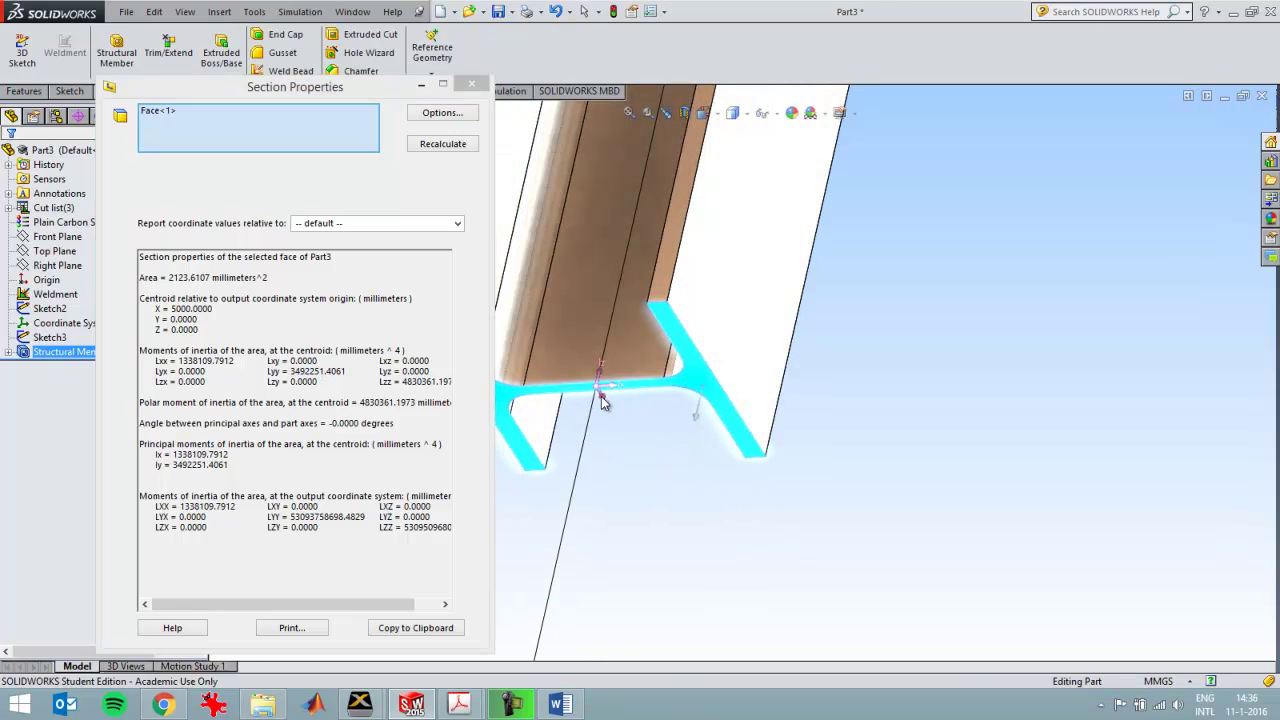
{"action": "left_click_drag", "start_coordinate": [290, 372], "coordinate": [325, 374]}
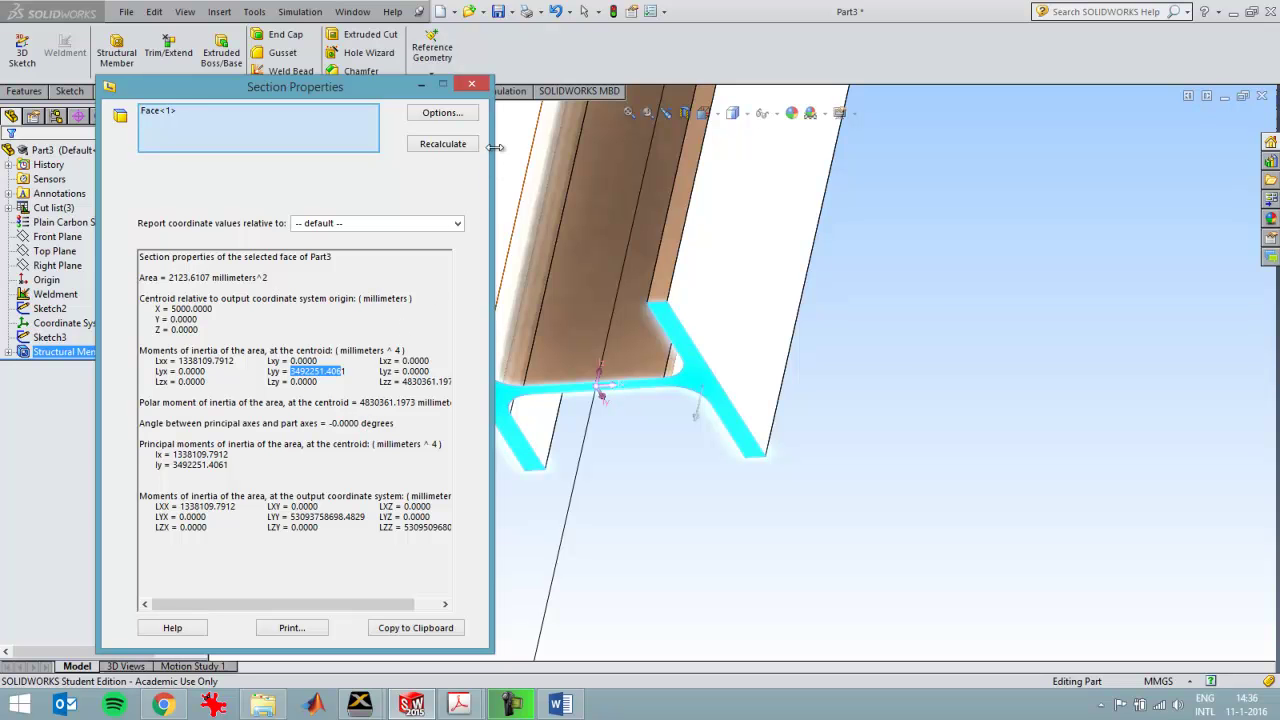
{"action": "left_click", "coordinate": [477, 86]}
{"action": "scroll", "coordinate": [784, 551], "scroll_direction": "up", "scroll_amount": 5}
{"action": "scroll", "coordinate": [796, 430], "scroll_direction": "up", "scroll_amount": 4}
{"action": "middle_click_drag", "start_coordinate": [777, 428], "coordinate": [672, 415]}
{"action": "middle_click_drag", "start_coordinate": [670, 340], "coordinate": [756, 481]}
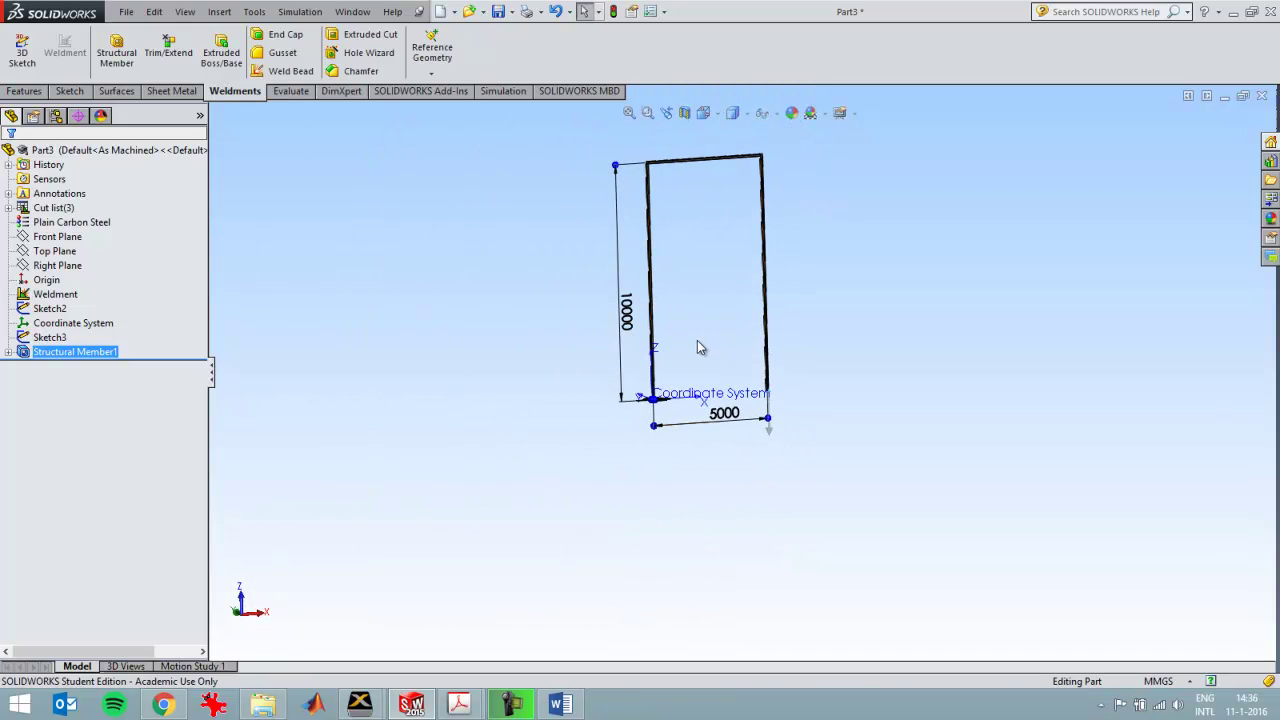
Step: Create the static simulation study Static 1 from the Motion Study tab
{"action": "scroll", "coordinate": [691, 291], "scroll_direction": "down", "scroll_amount": 2}
{"action": "scroll", "coordinate": [694, 303], "scroll_direction": "up", "scroll_amount": 1}
{"action": "scroll", "coordinate": [694, 297], "scroll_direction": "down", "scroll_amount": 2}
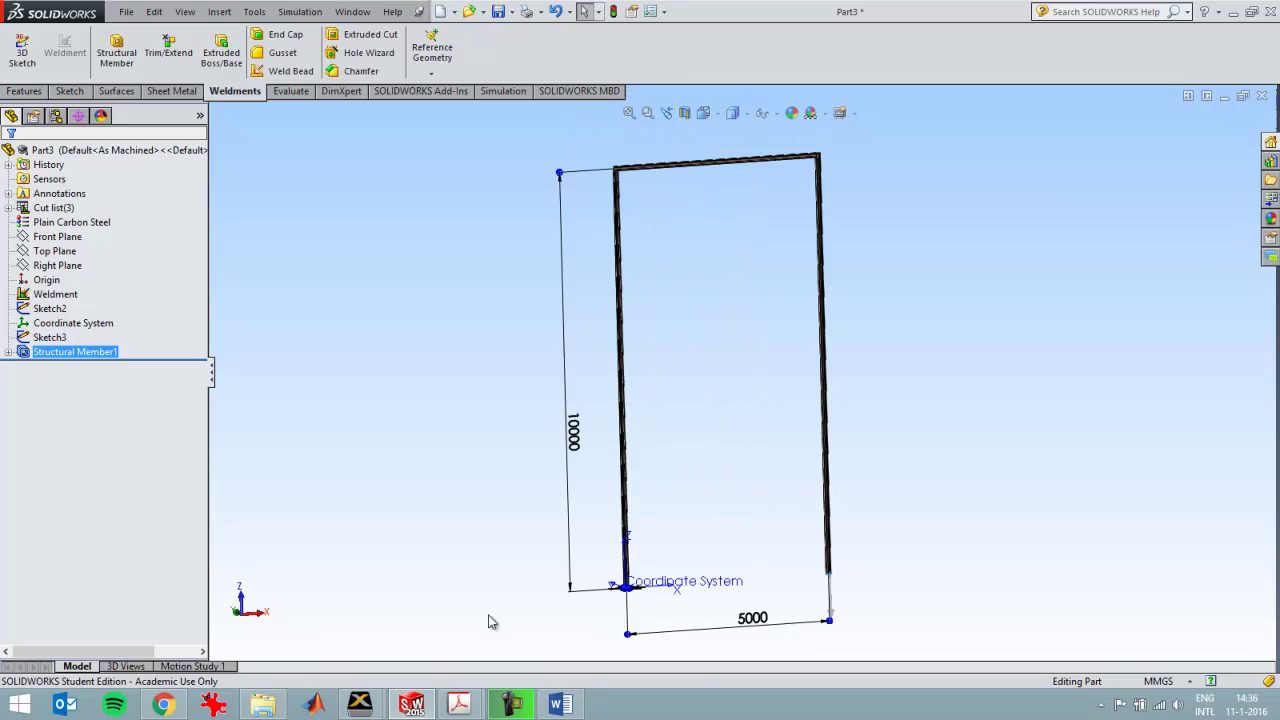
{"action": "right_click", "coordinate": [226, 668]}
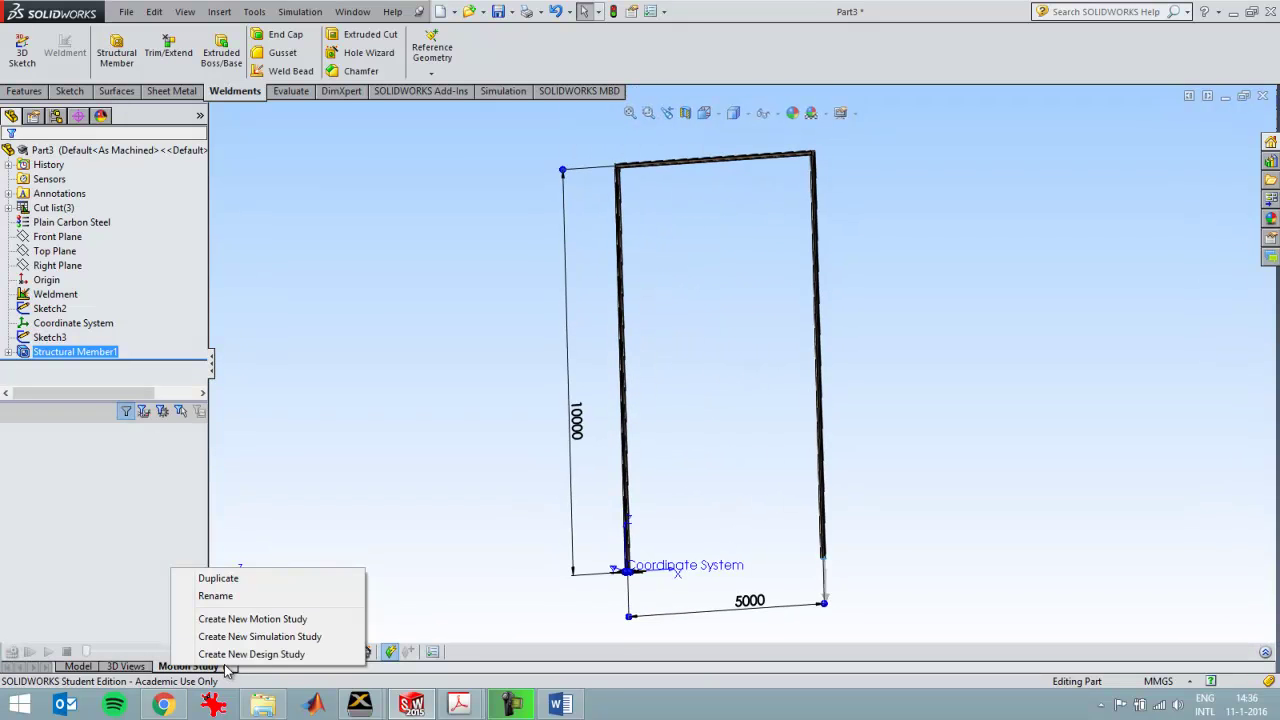
{"action": "left_click", "coordinate": [252, 636]}
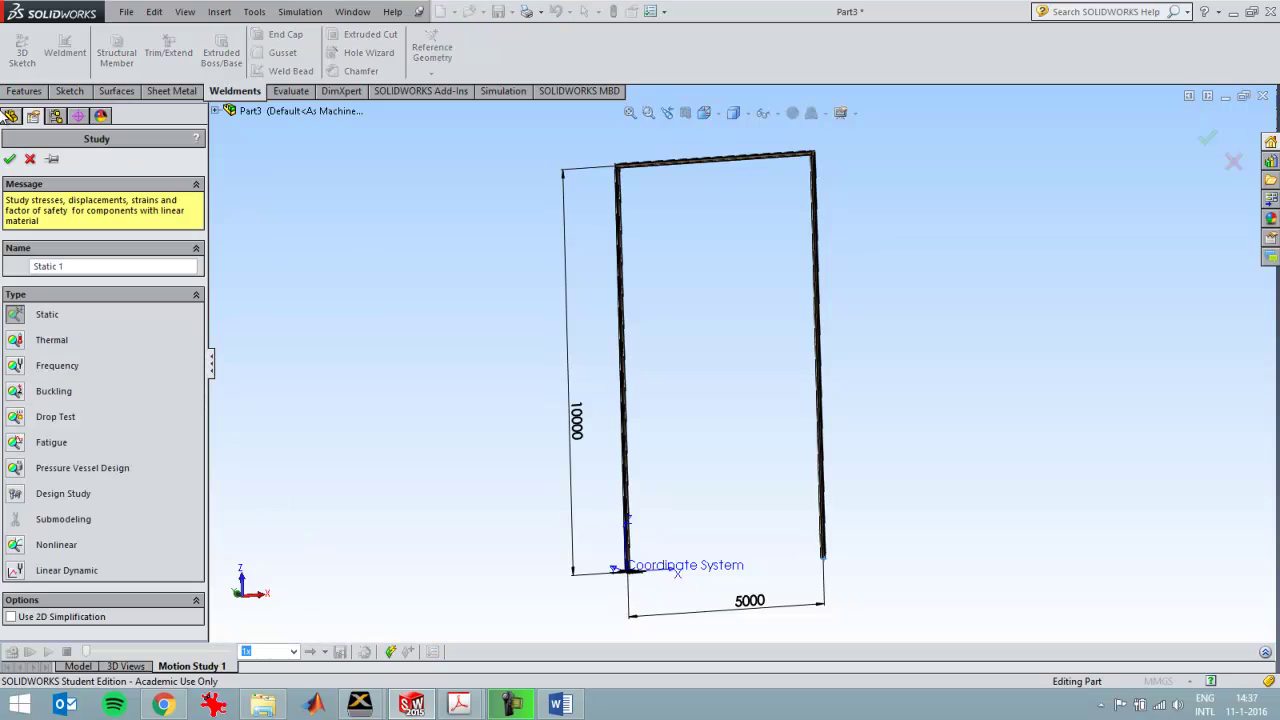
{"action": "left_click", "coordinate": [10, 160]}
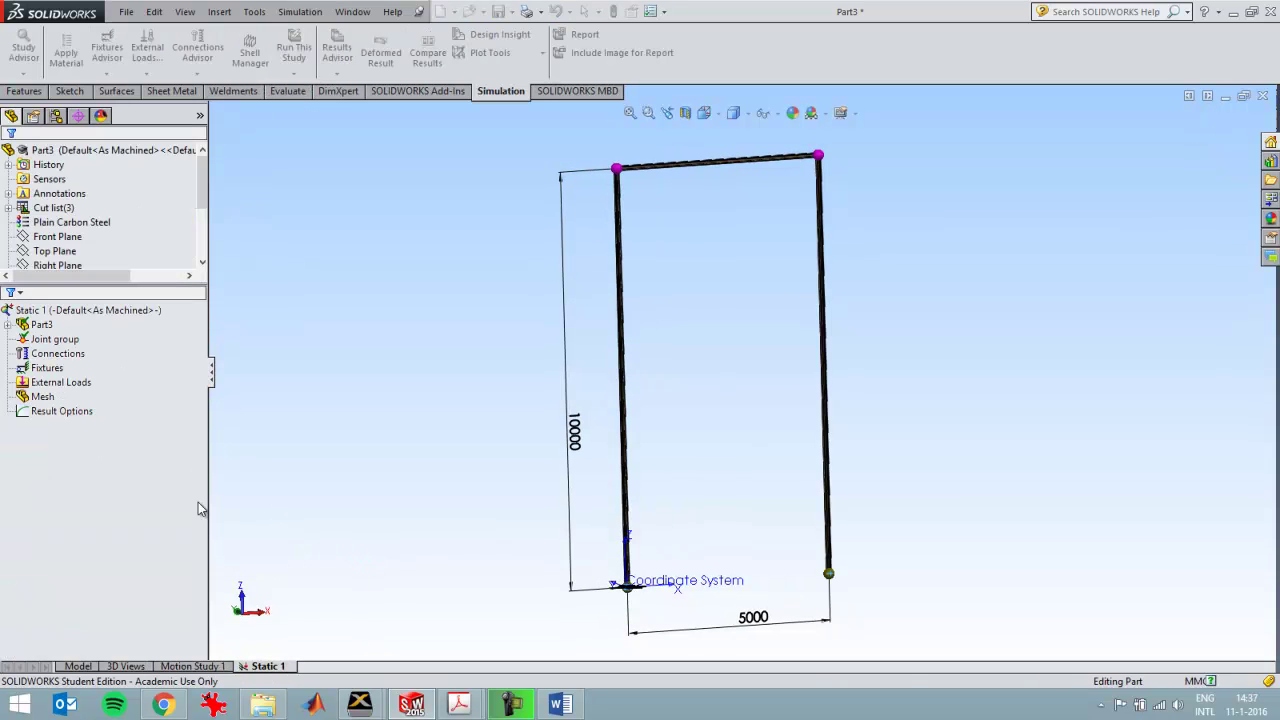
Step: Add a Fixed Geometry fixture making the bottom-left joint Immovable with no translation
{"action": "left_click", "coordinate": [40, 368]}
{"action": "right_click", "coordinate": [35, 373]}
{"action": "left_click", "coordinate": [100, 404]}
{"action": "left_click", "coordinate": [629, 588]}
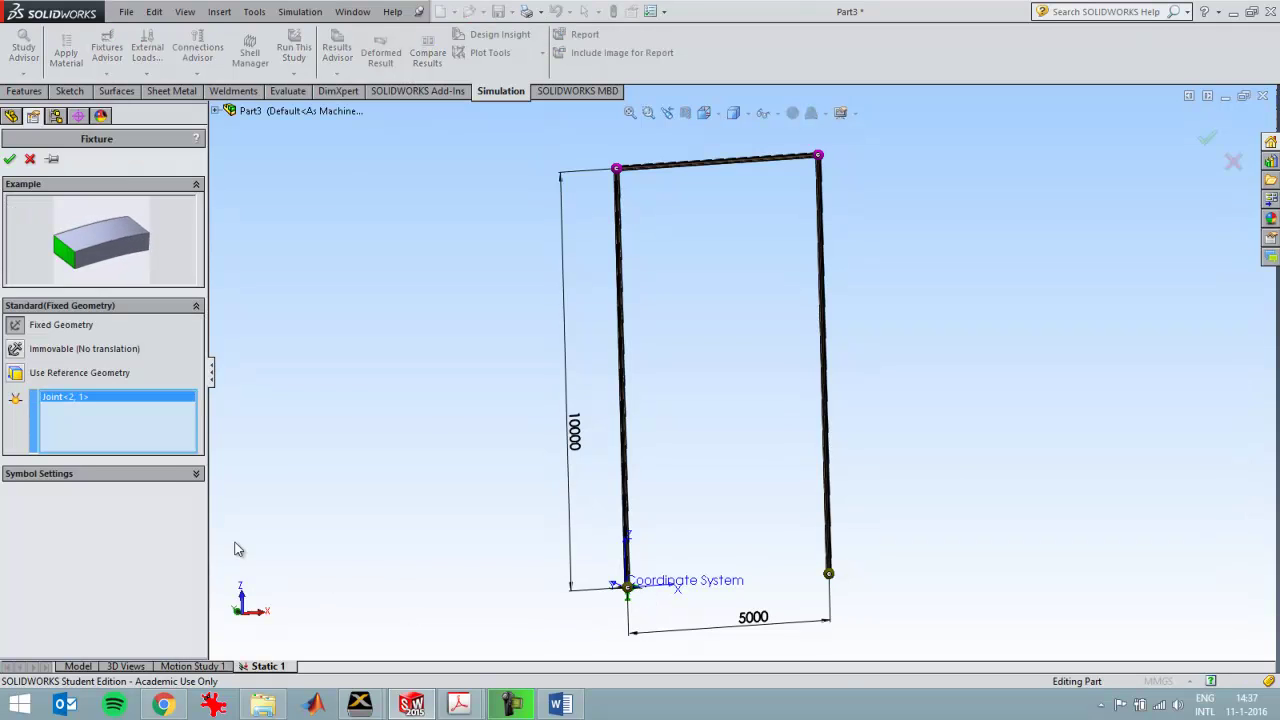
{"action": "left_click", "coordinate": [17, 350]}
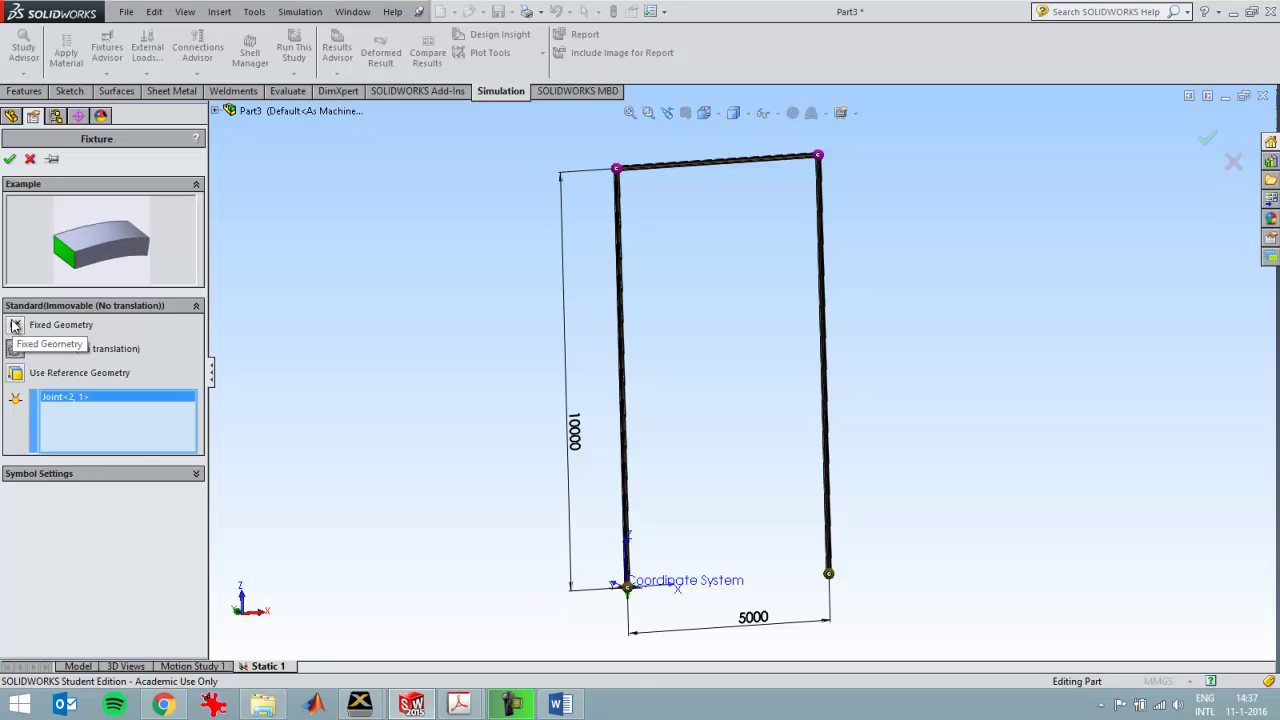
{"action": "left_click", "coordinate": [9, 158]}
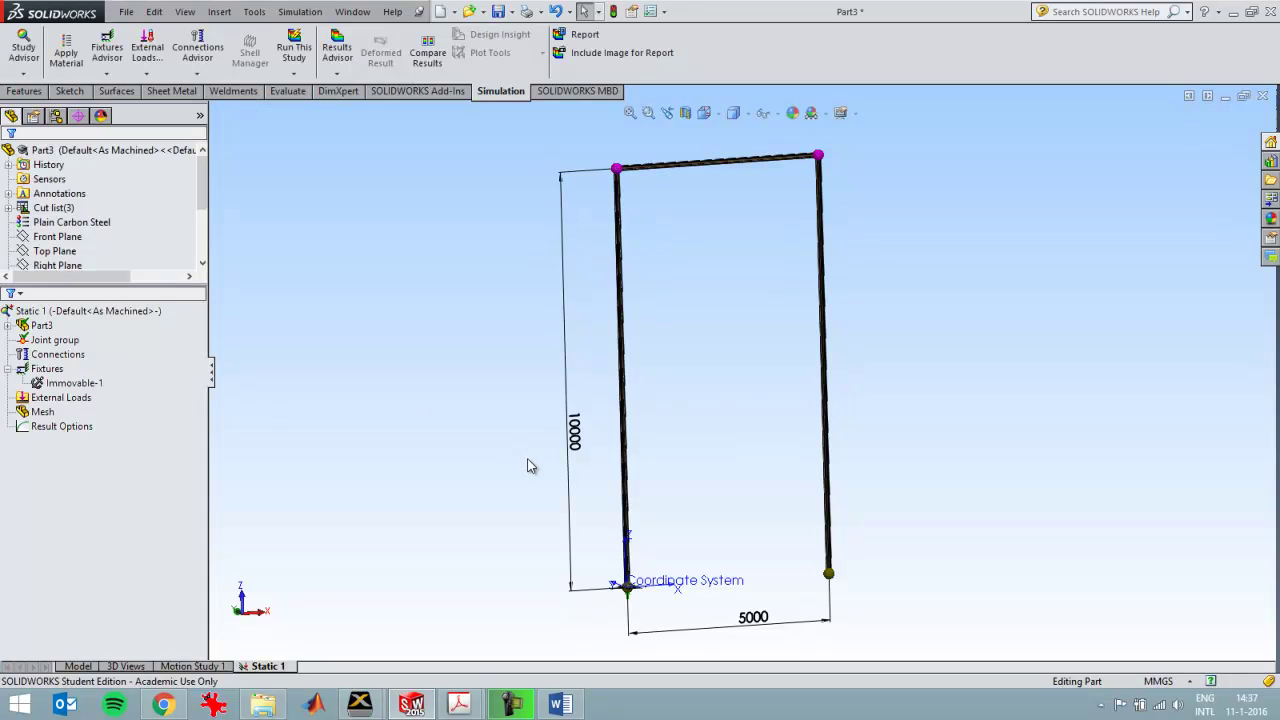
Step: Start a Use Reference Geometry fixture on both top corner joints and the bottom-right joint
{"action": "left_click", "coordinate": [67, 396]}
{"action": "left_click", "coordinate": [55, 369]}
{"action": "right_click", "coordinate": [52, 370]}
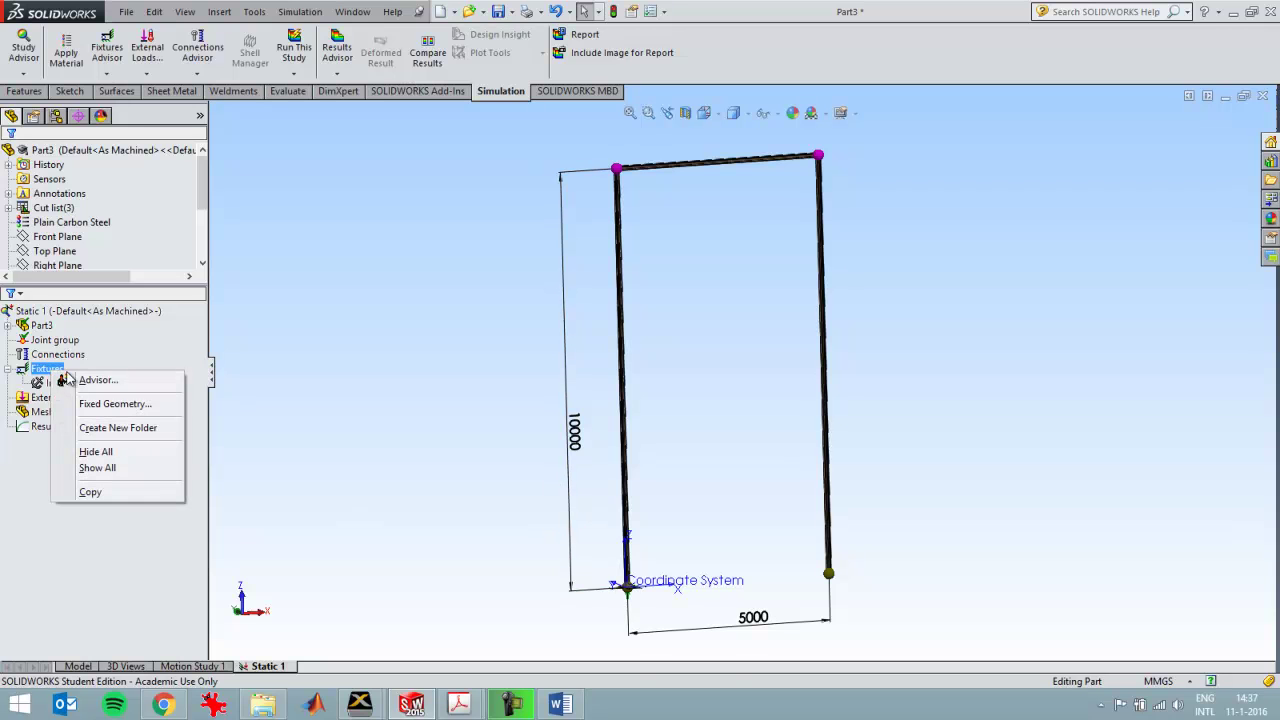
{"action": "left_click", "coordinate": [95, 403]}
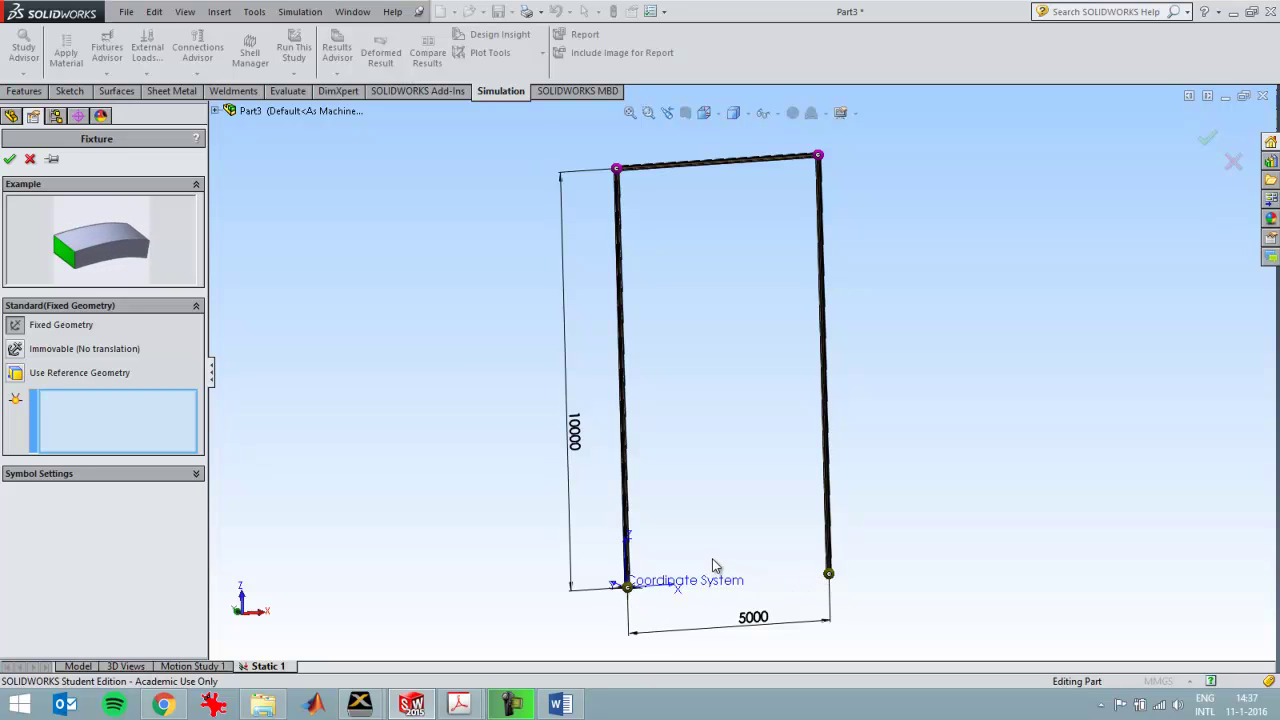
{"action": "left_click", "coordinate": [15, 374]}
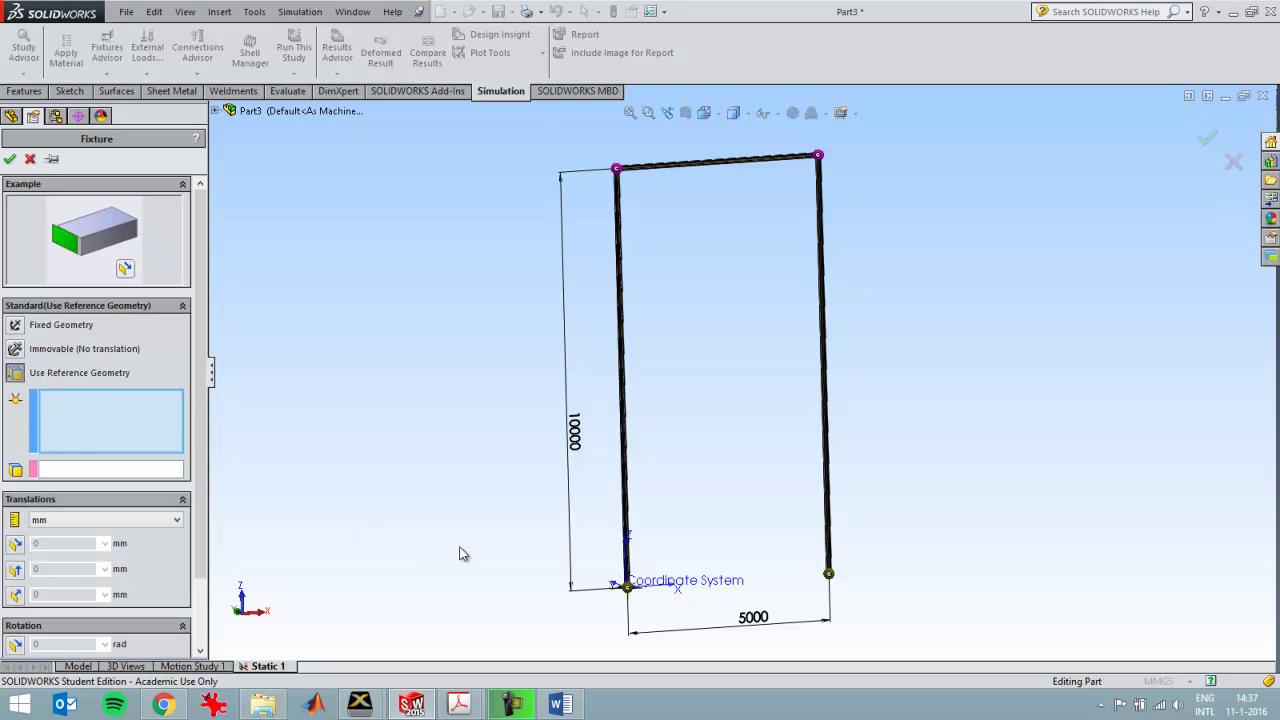
{"action": "left_click", "coordinate": [104, 470]}
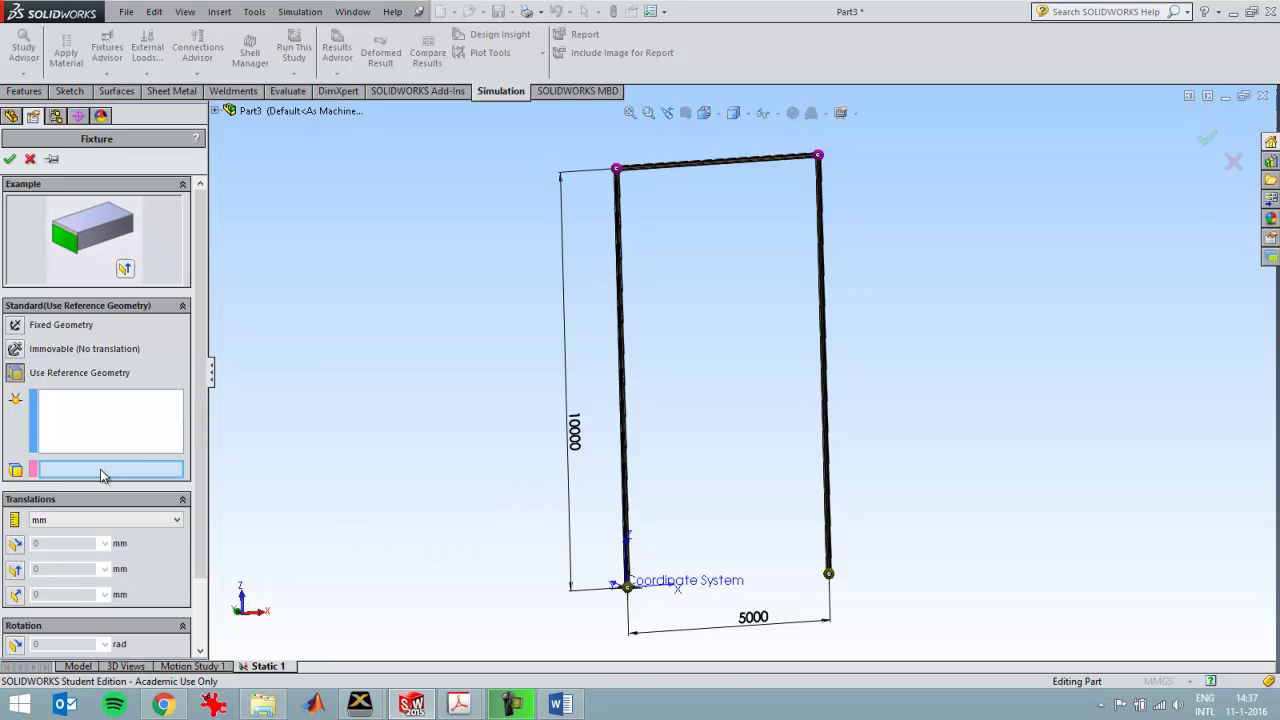
{"action": "left_click", "coordinate": [115, 435]}
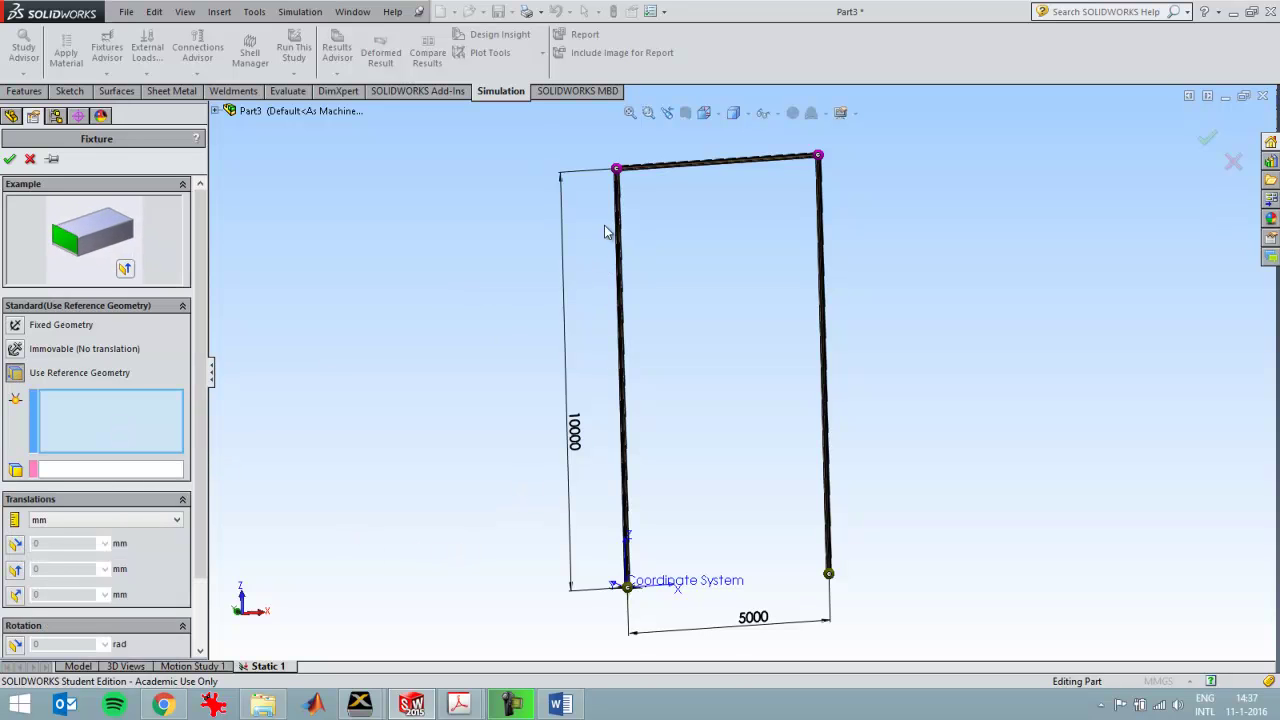
{"action": "left_click", "coordinate": [618, 170]}
{"action": "left_click", "coordinate": [819, 156]}
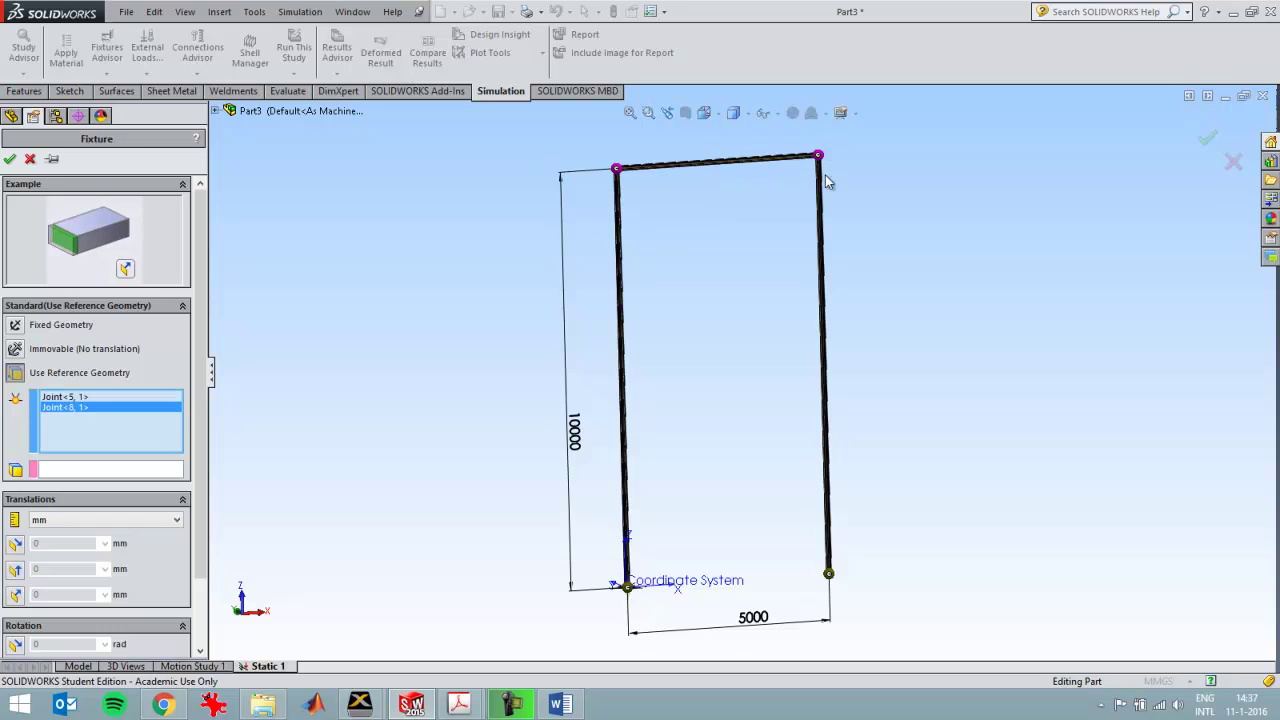
{"action": "left_click", "coordinate": [829, 573]}
Step: Reference the Top Plane, restrain Normal to Plane at 0 mm, and enlarge the fixture symbols
{"action": "left_click", "coordinate": [216, 110]}
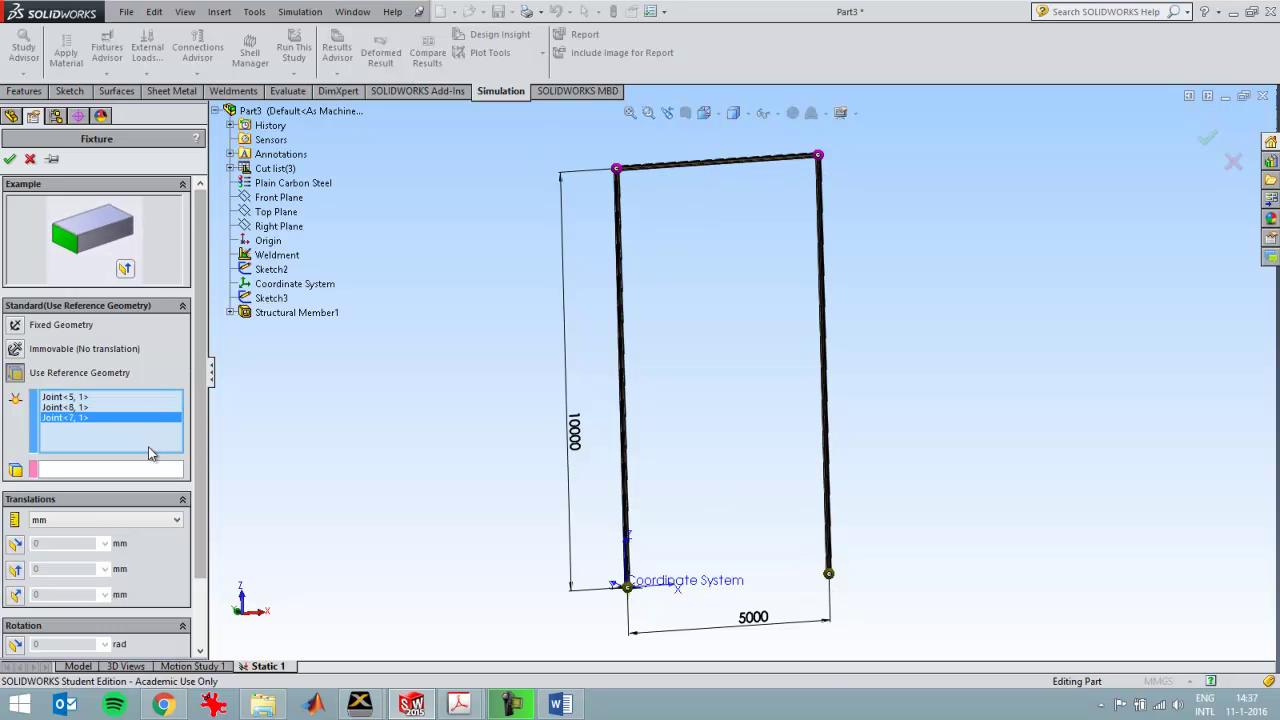
{"action": "left_click", "coordinate": [150, 468]}
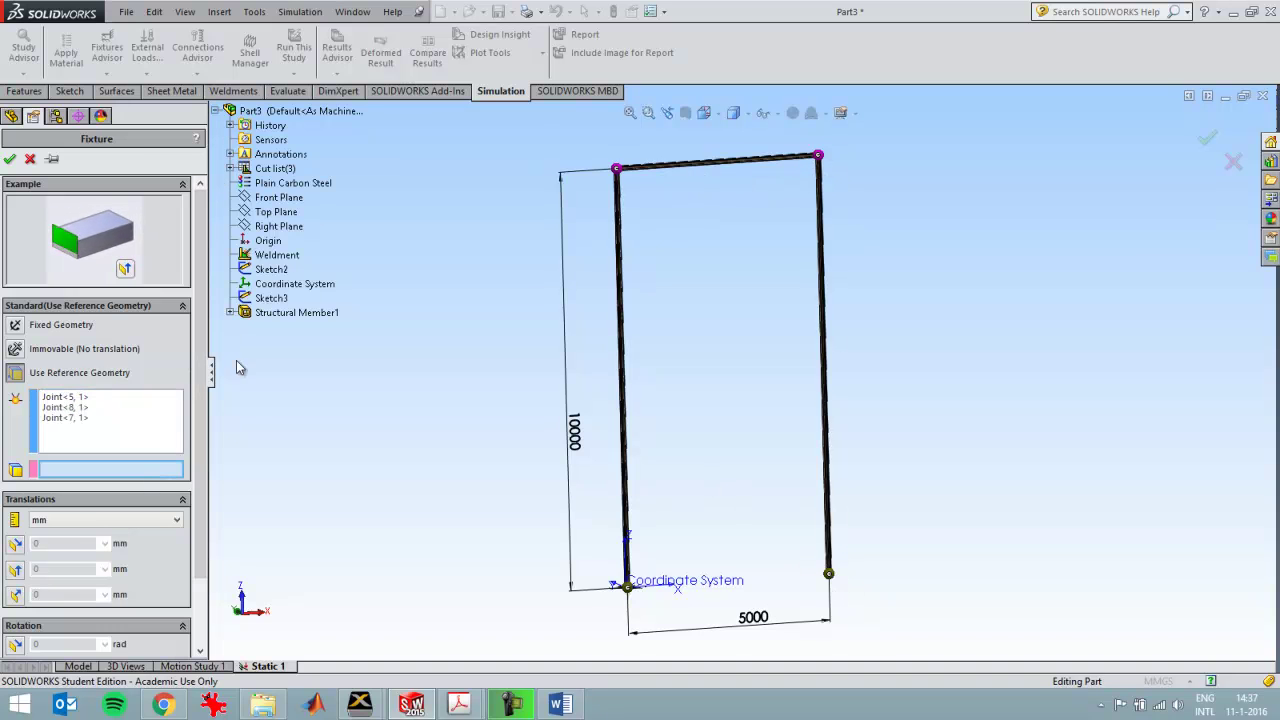
{"action": "left_click", "coordinate": [277, 211]}
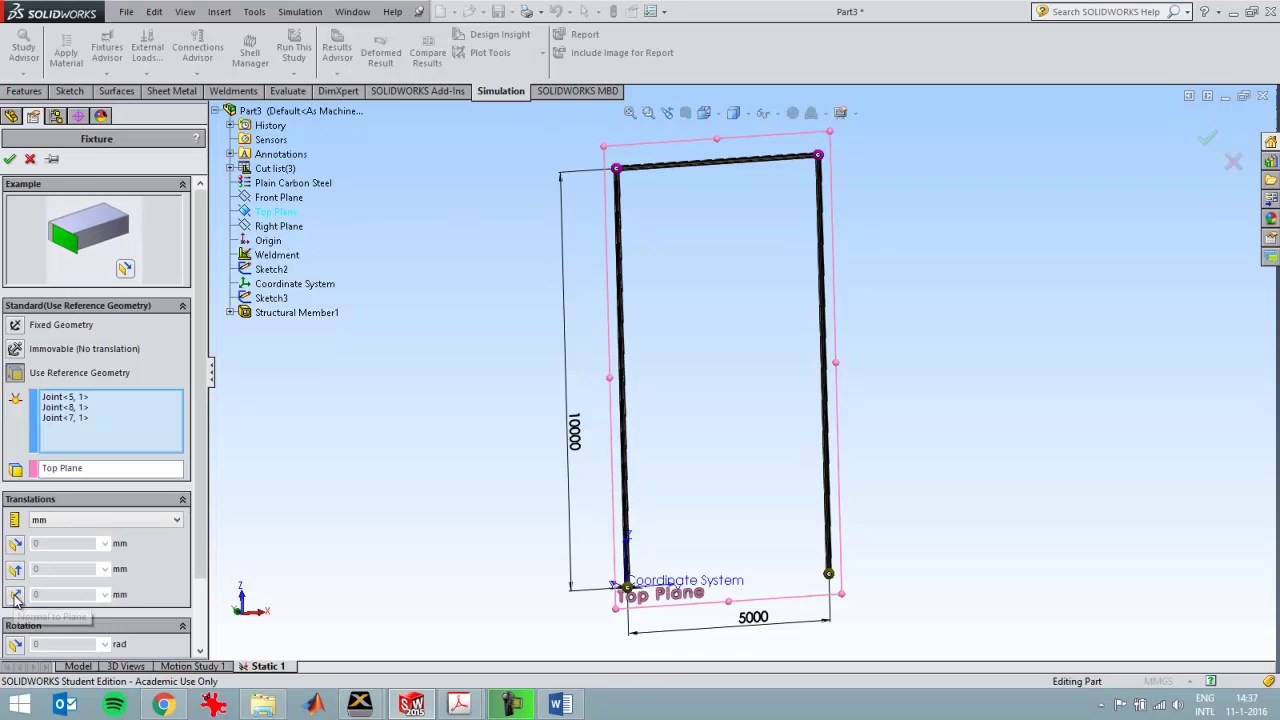
{"action": "left_click", "coordinate": [15, 596]}
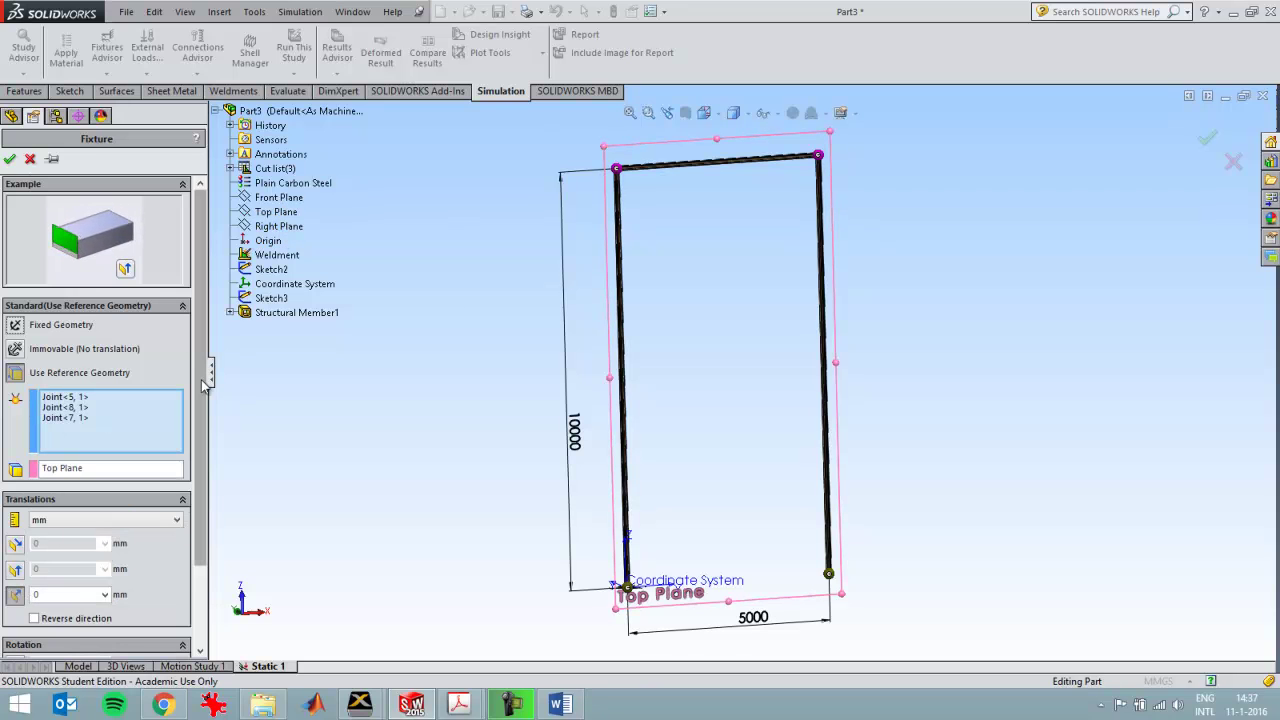
{"action": "scroll", "coordinate": [177, 654], "scroll_direction": "down", "scroll_amount": 4}
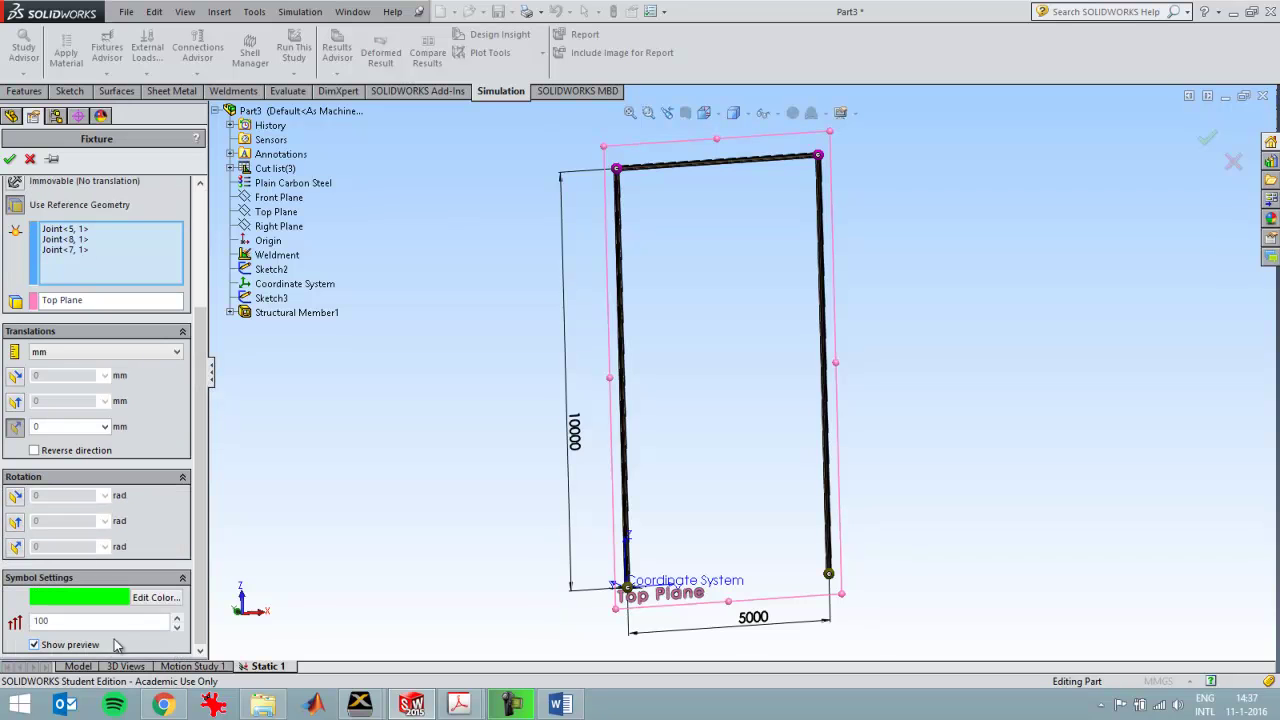
{"action": "left_click", "coordinate": [177, 618]}
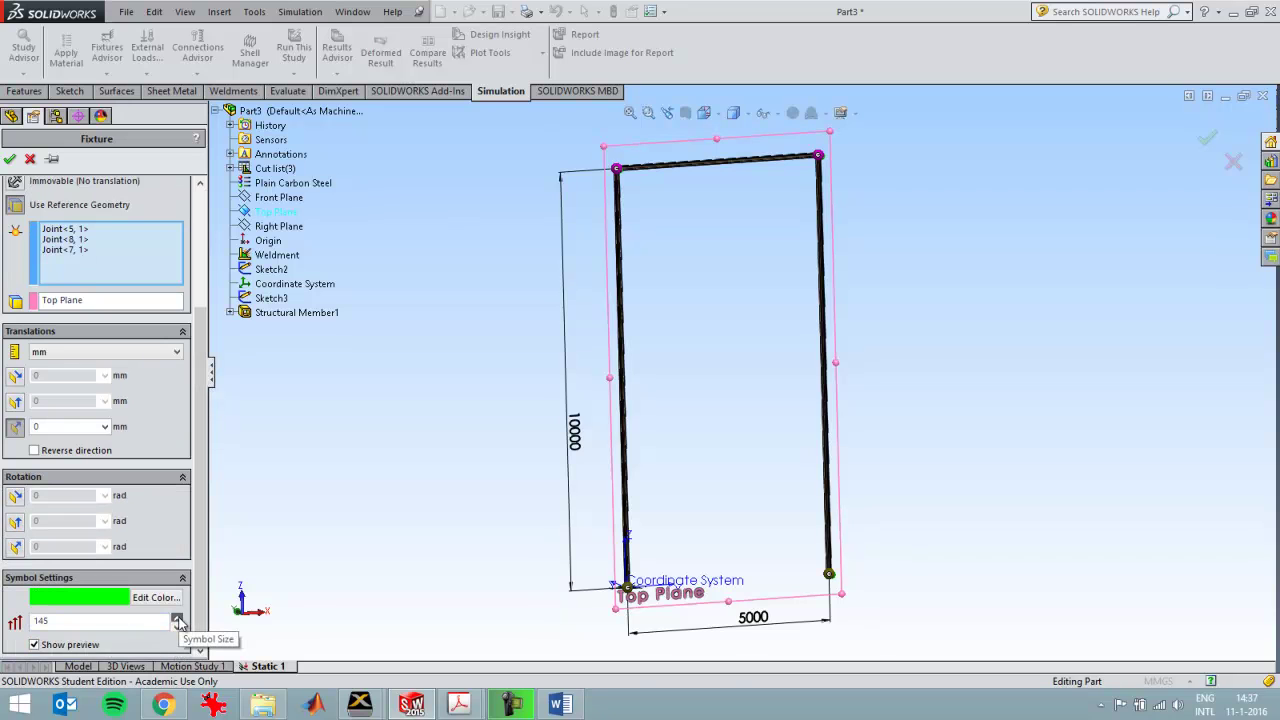
{"action": "left_click", "coordinate": [177, 618]}
{"action": "middle_click_drag", "start_coordinate": [703, 426], "coordinate": [690, 440]}
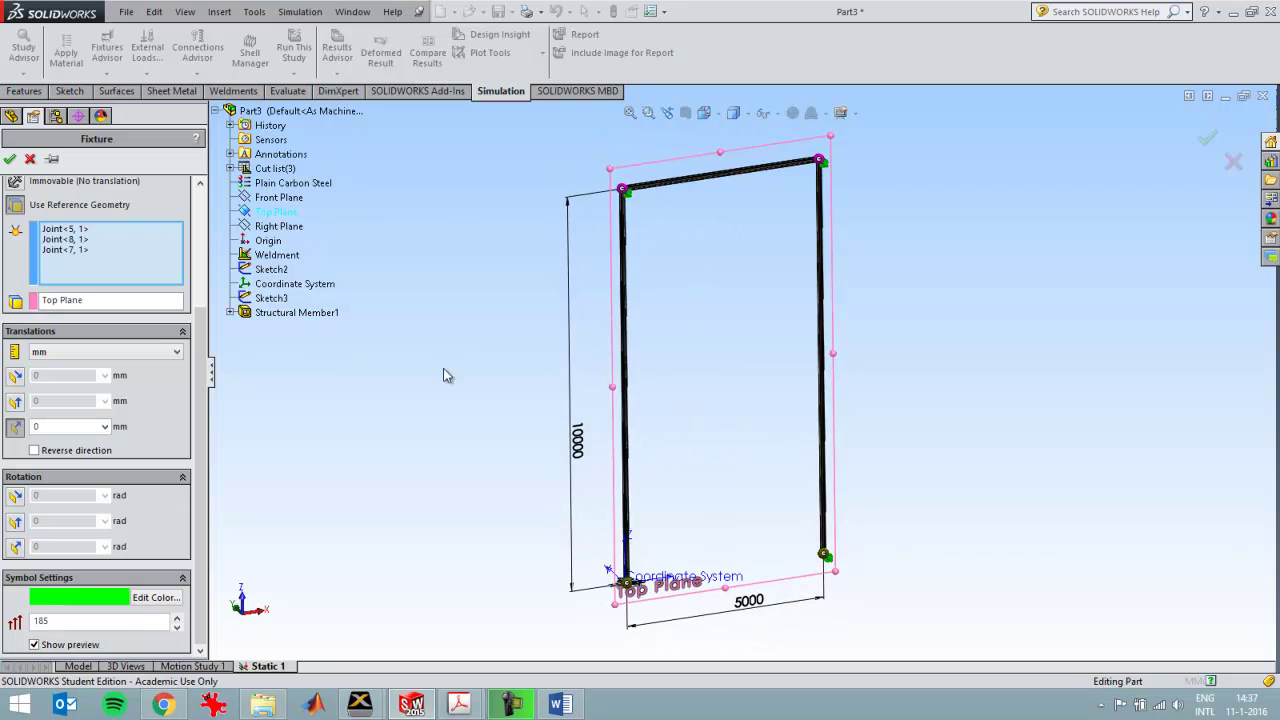
{"action": "left_click", "coordinate": [10, 162]}
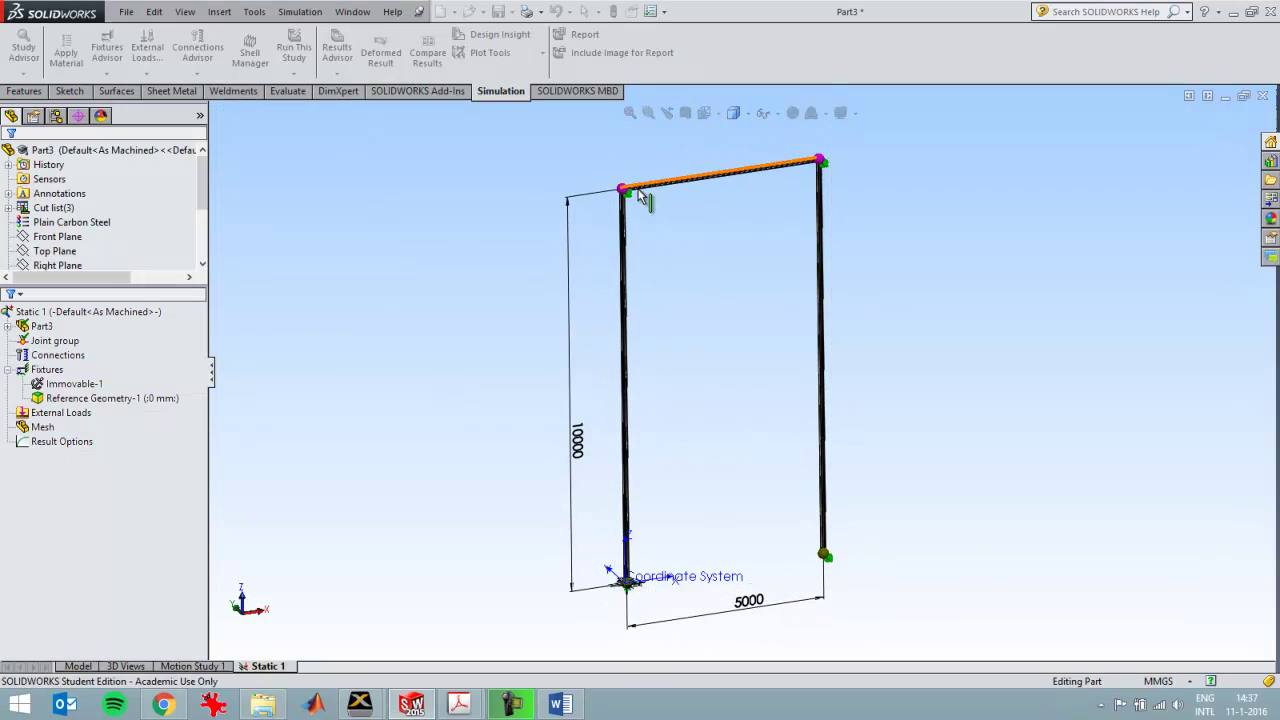
{"action": "scroll", "coordinate": [680, 269], "scroll_direction": "down", "scroll_amount": 5}
{"action": "scroll", "coordinate": [815, 405], "scroll_direction": "up", "scroll_amount": 5}
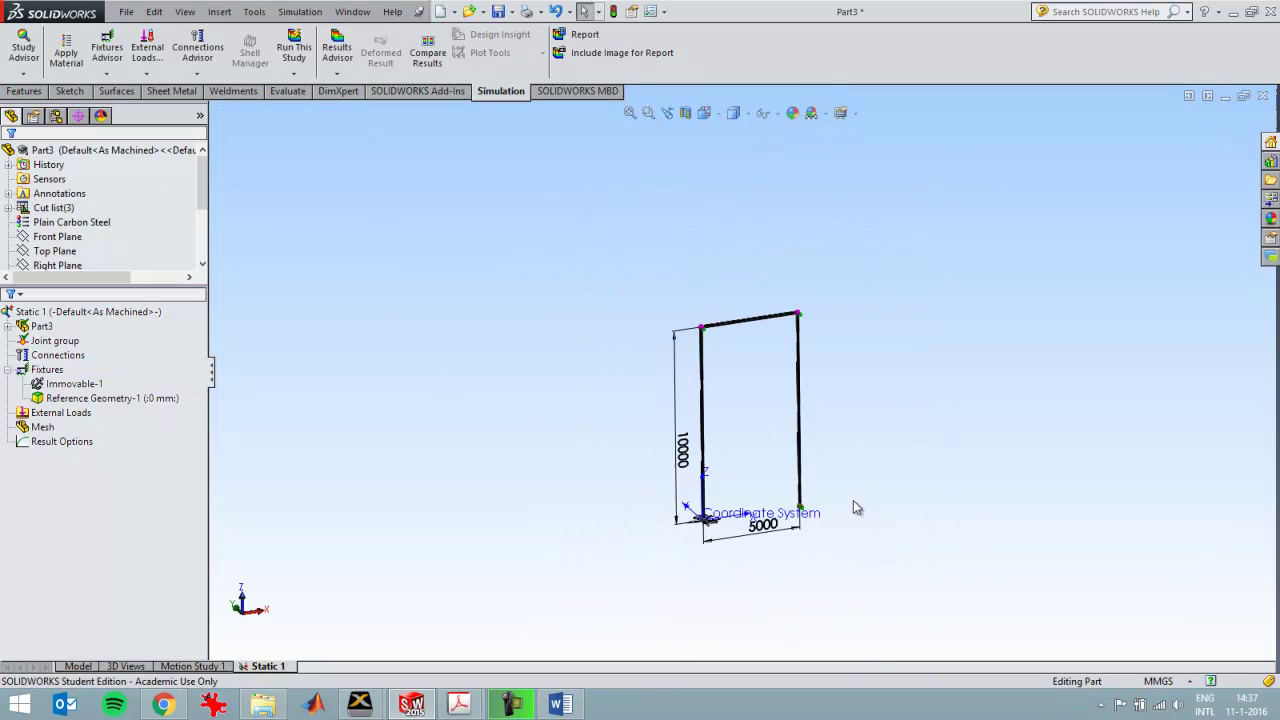
{"action": "scroll", "coordinate": [790, 495], "scroll_direction": "down", "scroll_amount": 2}
{"action": "left_click", "coordinate": [62, 414]}
Step: Start a new Fixed Geometry fixture on the lower-right joint Joint<7,1>
{"action": "right_click", "coordinate": [60, 371]}
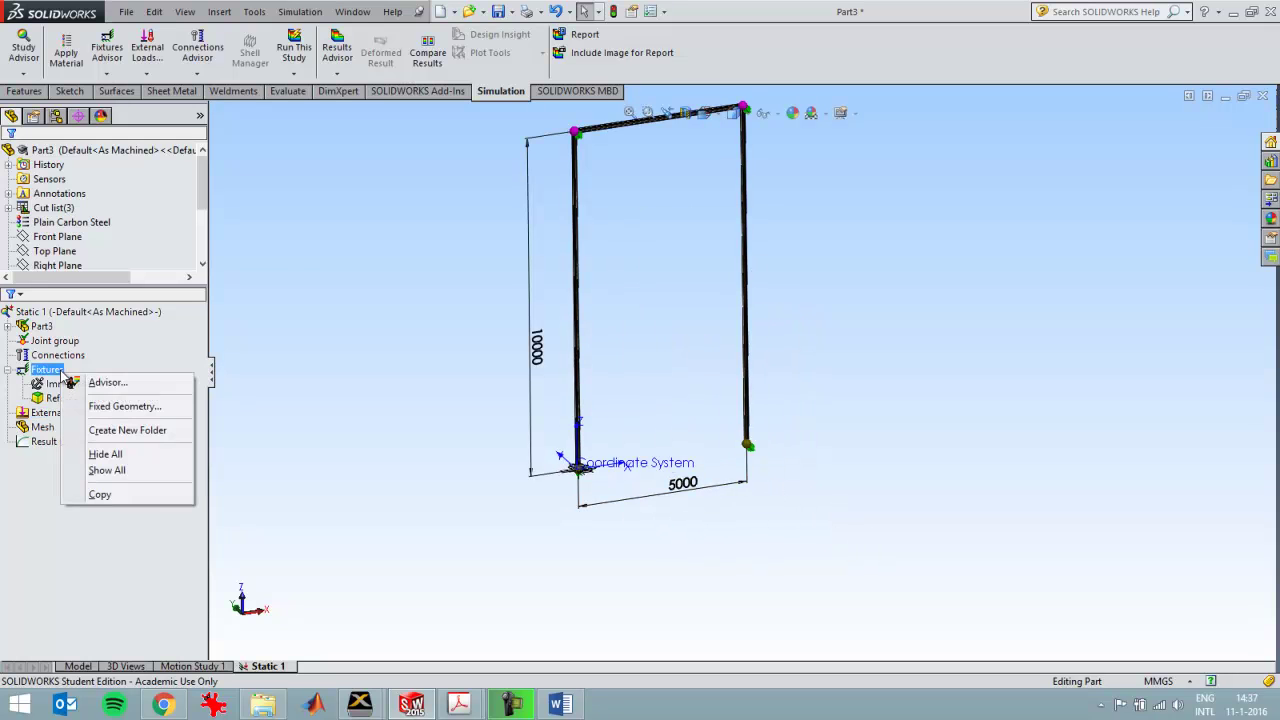
{"action": "left_click", "coordinate": [110, 406]}
{"action": "middle_click_drag", "start_coordinate": [752, 484], "coordinate": [778, 477]}
{"action": "scroll", "coordinate": [778, 477], "scroll_direction": "down", "scroll_amount": 5}
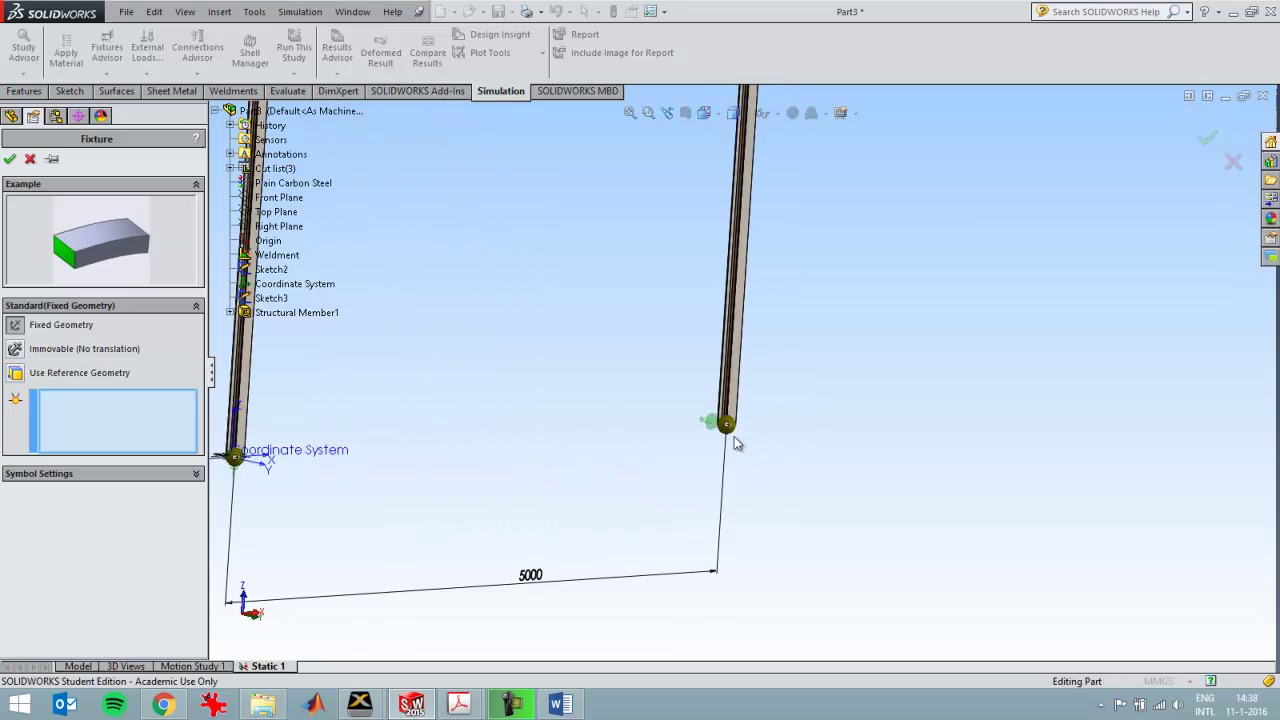
{"action": "left_click", "coordinate": [729, 426]}
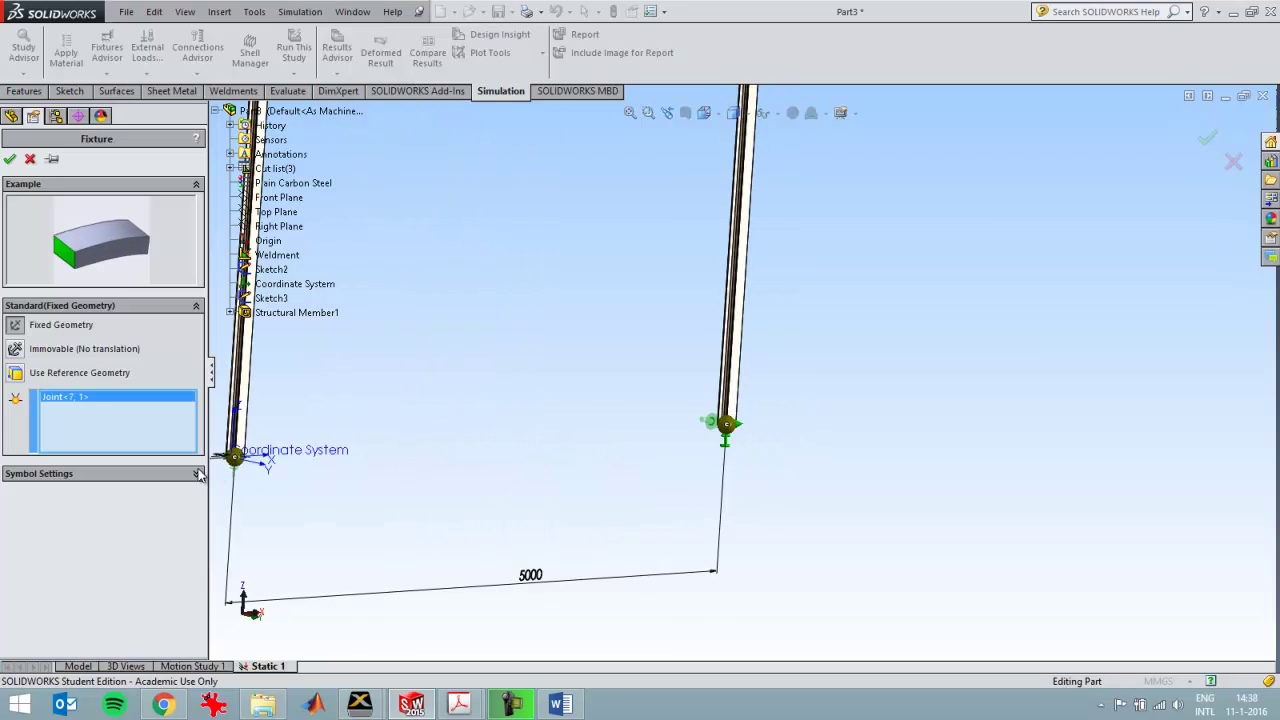
Step: Reference the right column edge and hold the joint at 0 mm along that direction
{"action": "left_click", "coordinate": [15, 373]}
{"action": "left_click", "coordinate": [86, 470]}
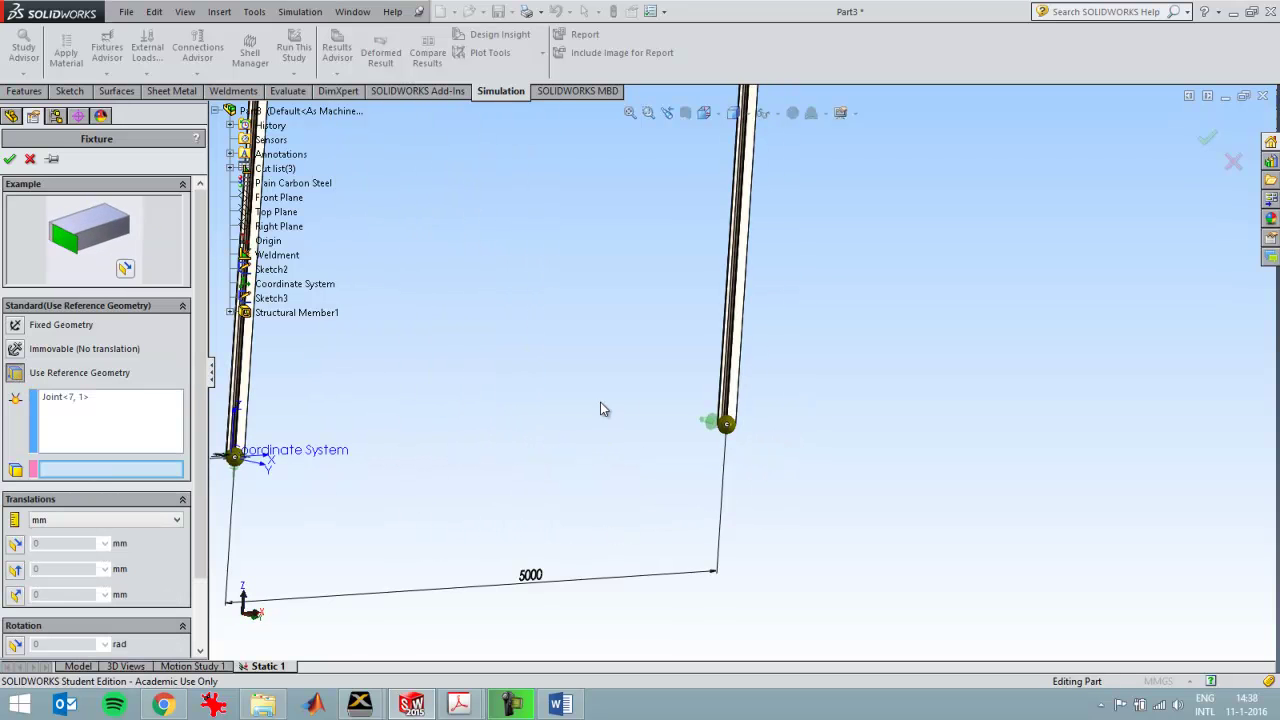
{"action": "left_click", "coordinate": [733, 392]}
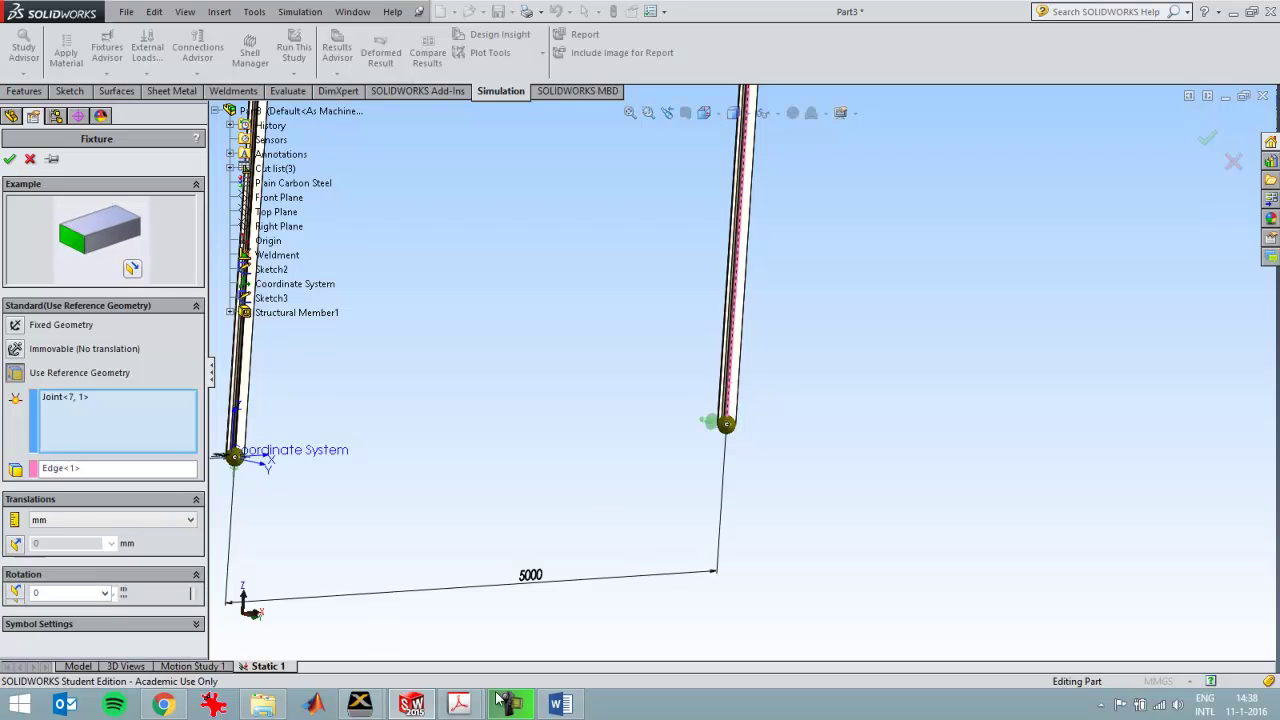
{"action": "left_click", "coordinate": [16, 543]}
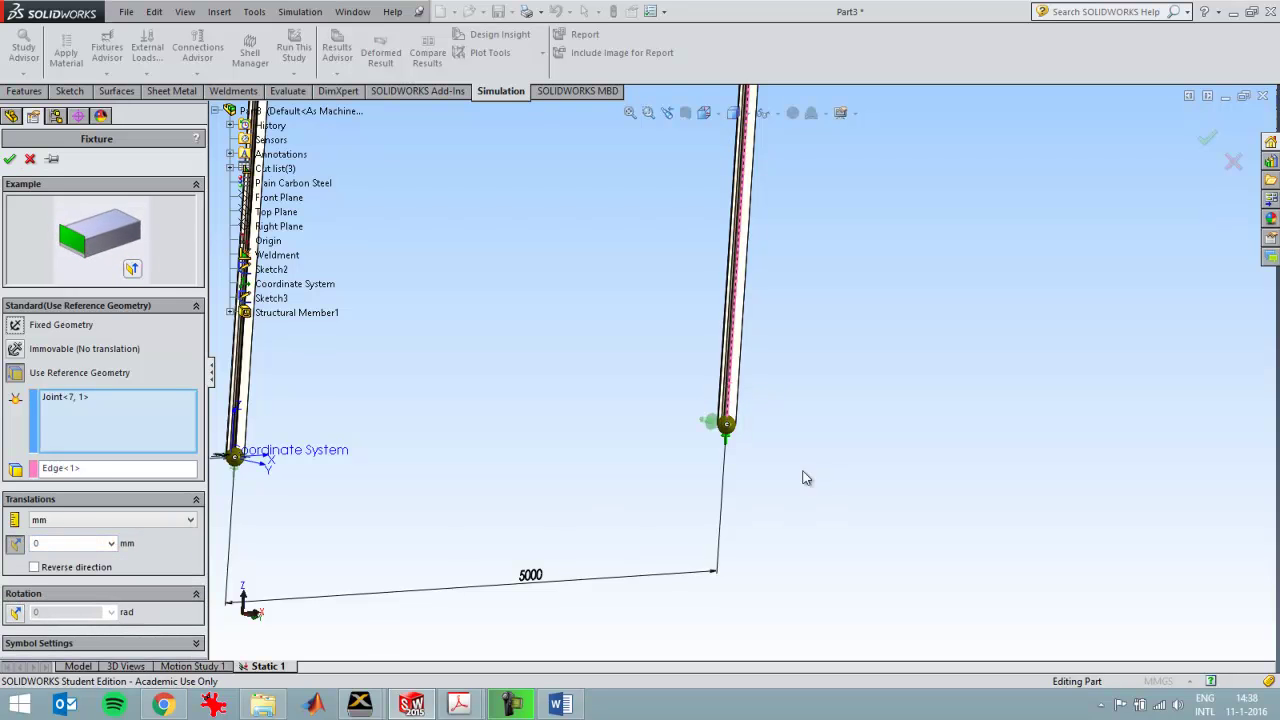
{"action": "middle_click_drag", "start_coordinate": [803, 474], "coordinate": [715, 500]}
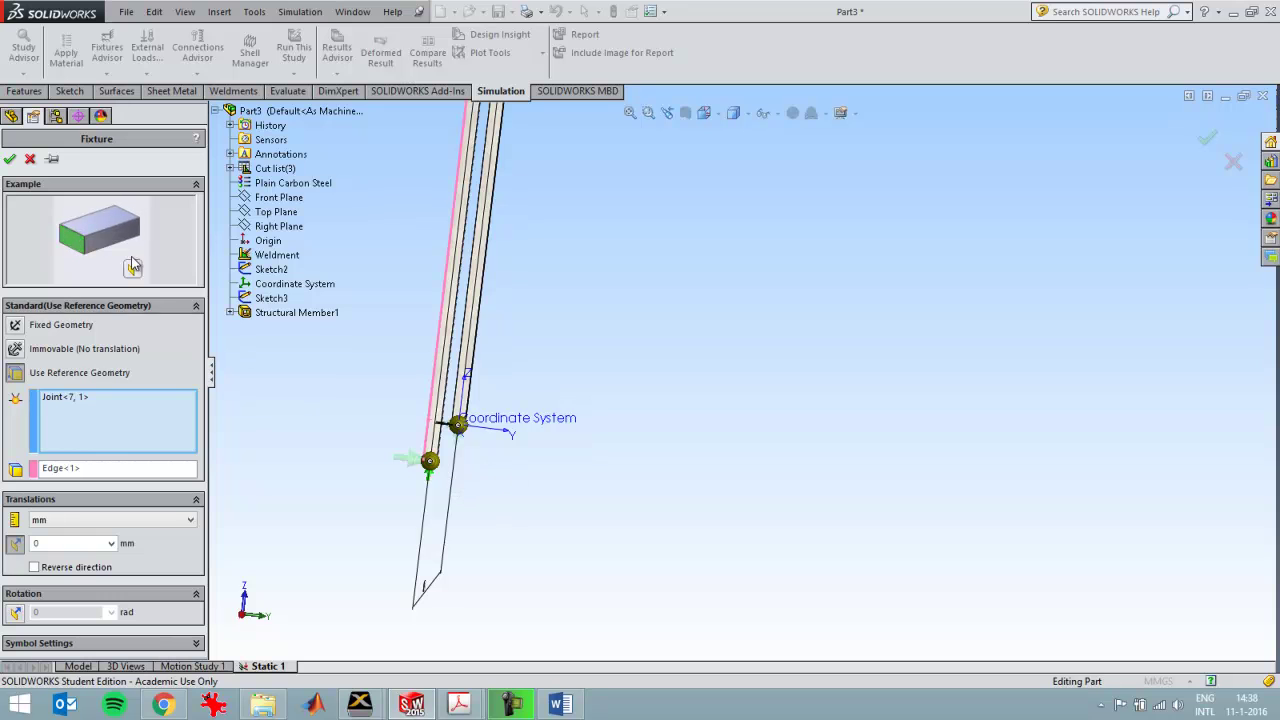
{"action": "left_click", "coordinate": [9, 160]}
{"action": "middle_click_drag", "start_coordinate": [700, 442], "coordinate": [769, 474]}
{"action": "scroll", "coordinate": [770, 470], "scroll_direction": "up", "scroll_amount": 5}
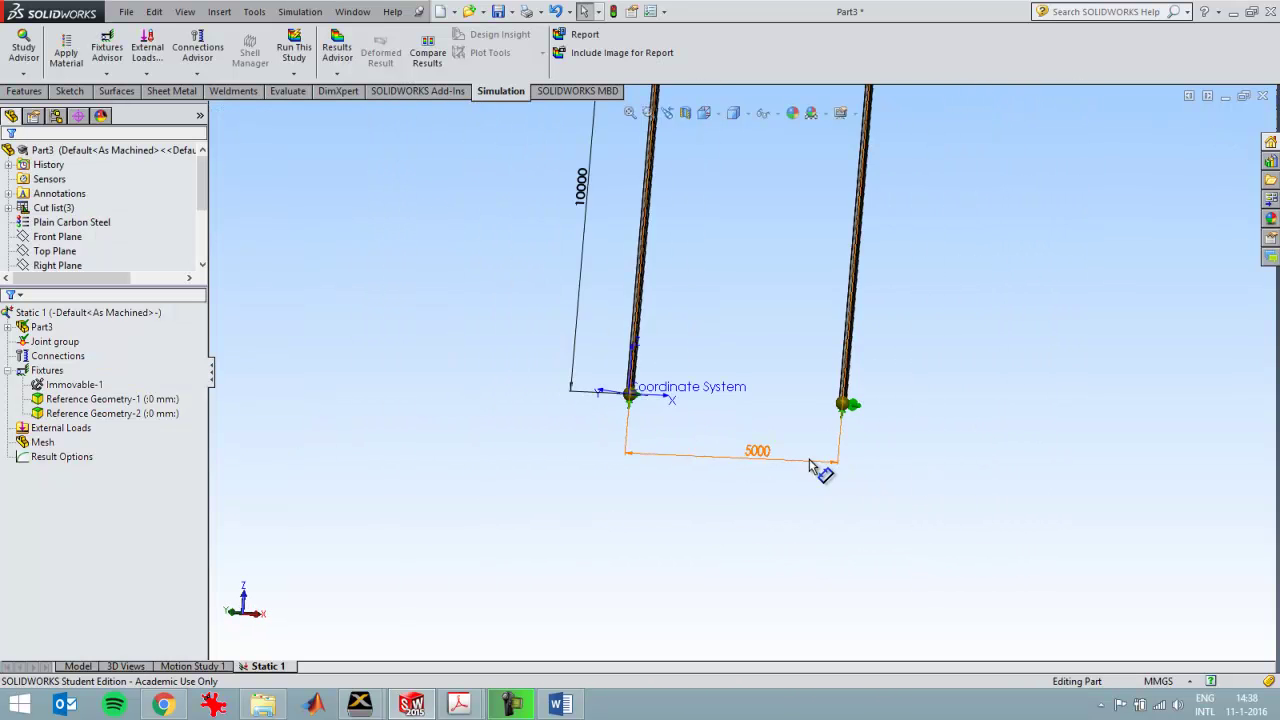
{"action": "scroll", "coordinate": [781, 380], "scroll_direction": "up", "scroll_amount": 4}
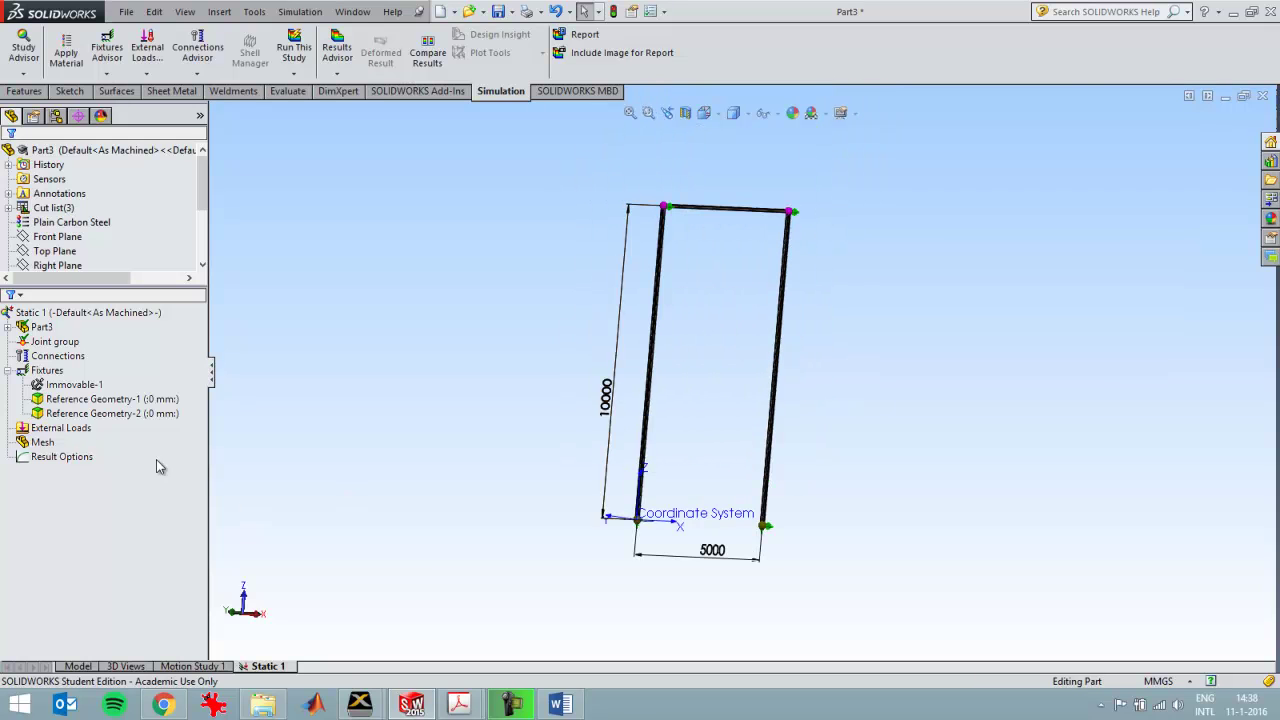
Step: Apply a 10000 N/m per-unit-length beam force to the top beam, directed along the left column edge
{"action": "left_click", "coordinate": [66, 389]}
{"action": "right_click", "coordinate": [60, 427]}
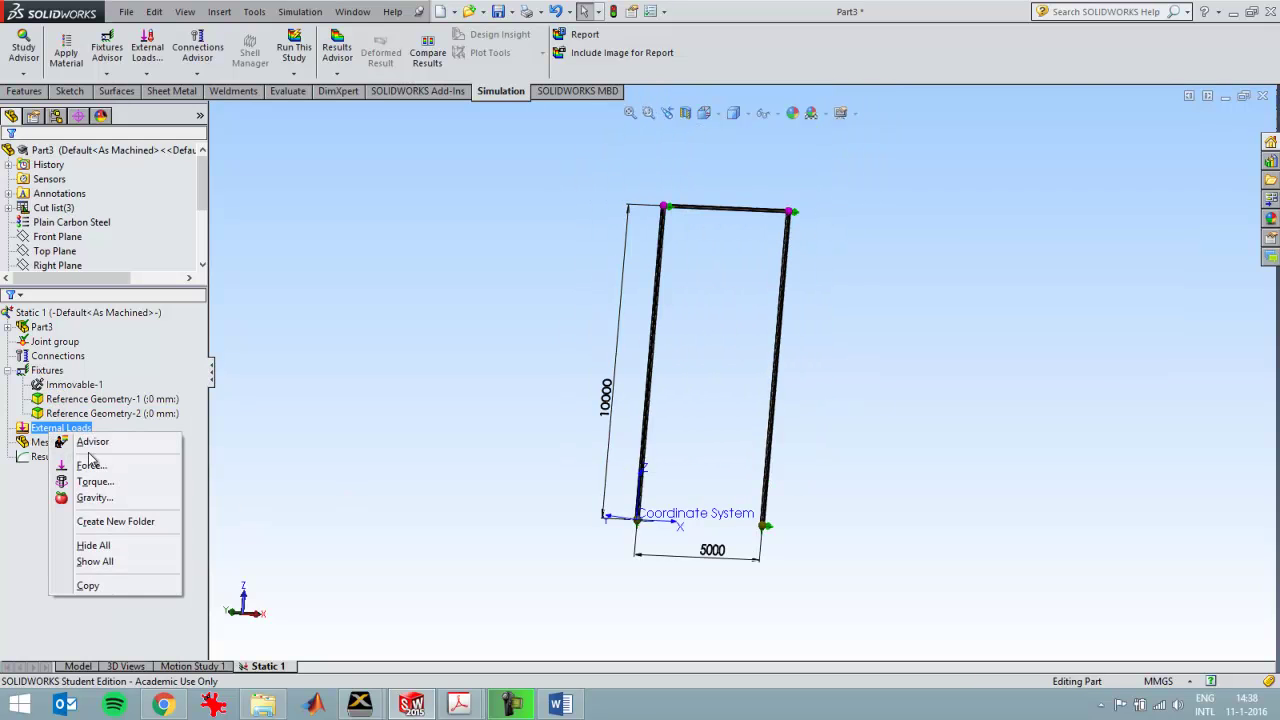
{"action": "left_click", "coordinate": [90, 466]}
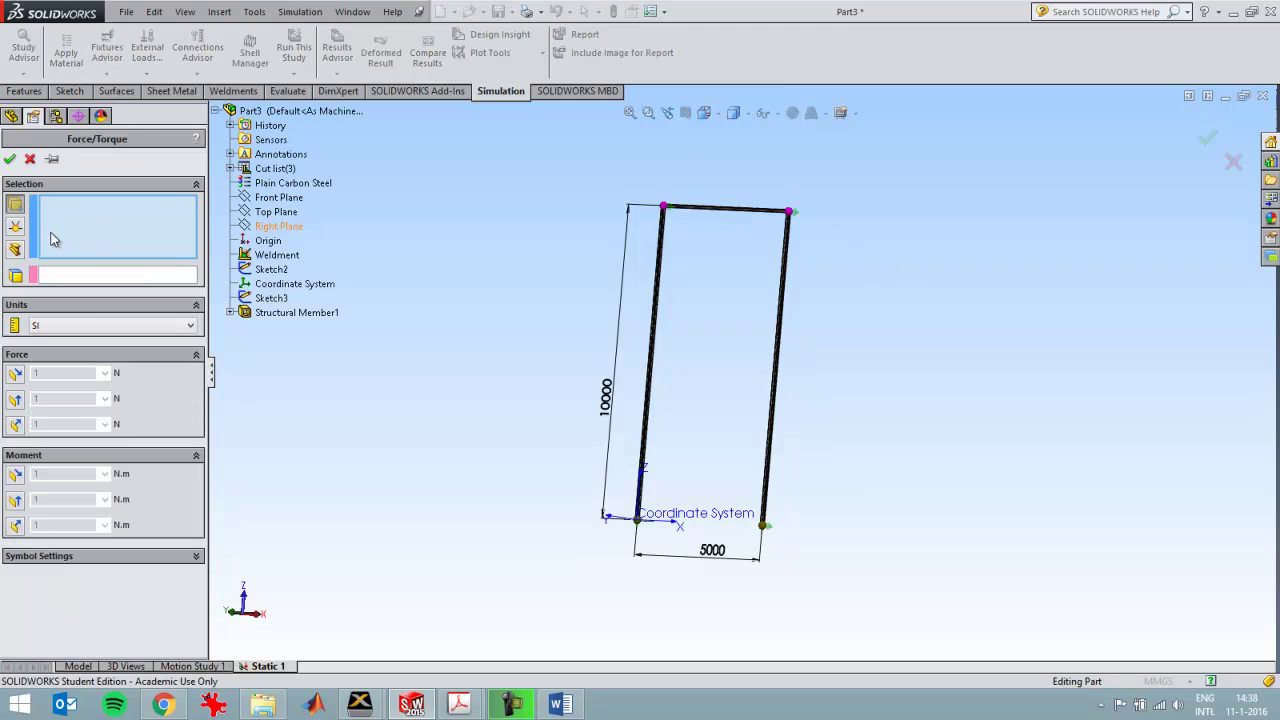
{"action": "left_click", "coordinate": [16, 250]}
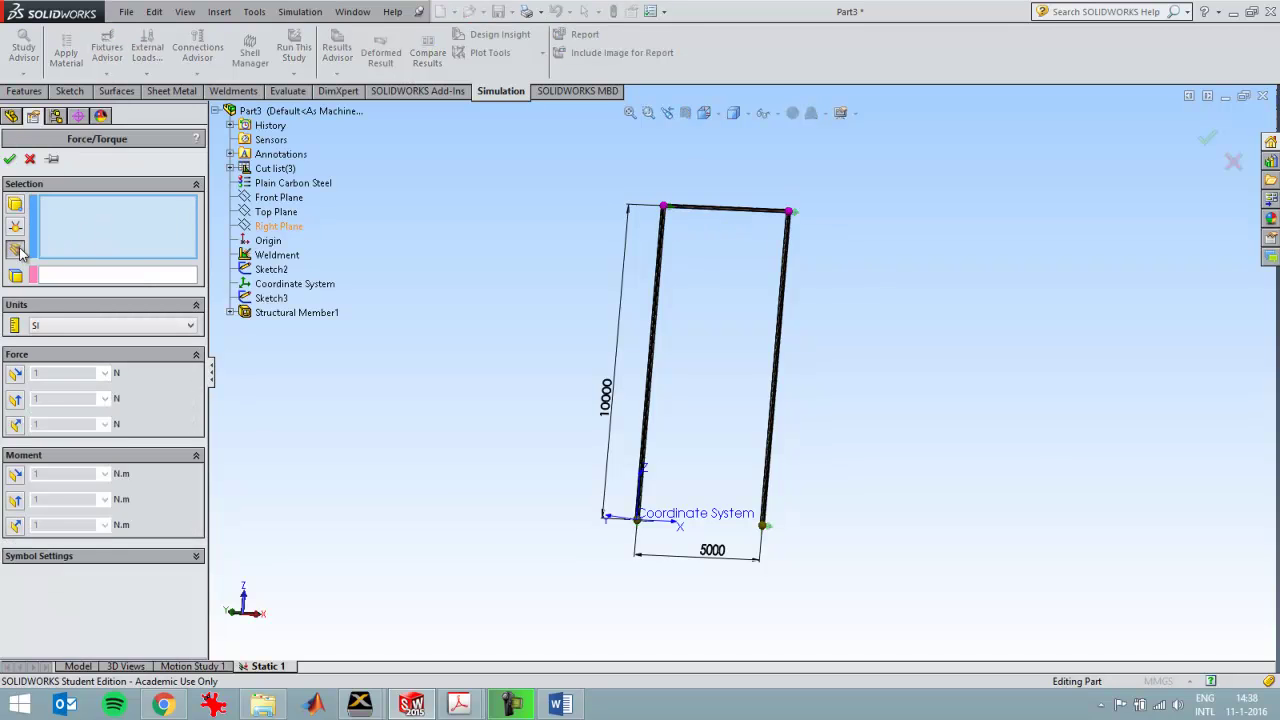
{"action": "left_click", "coordinate": [697, 212]}
{"action": "left_click", "coordinate": [35, 347]}
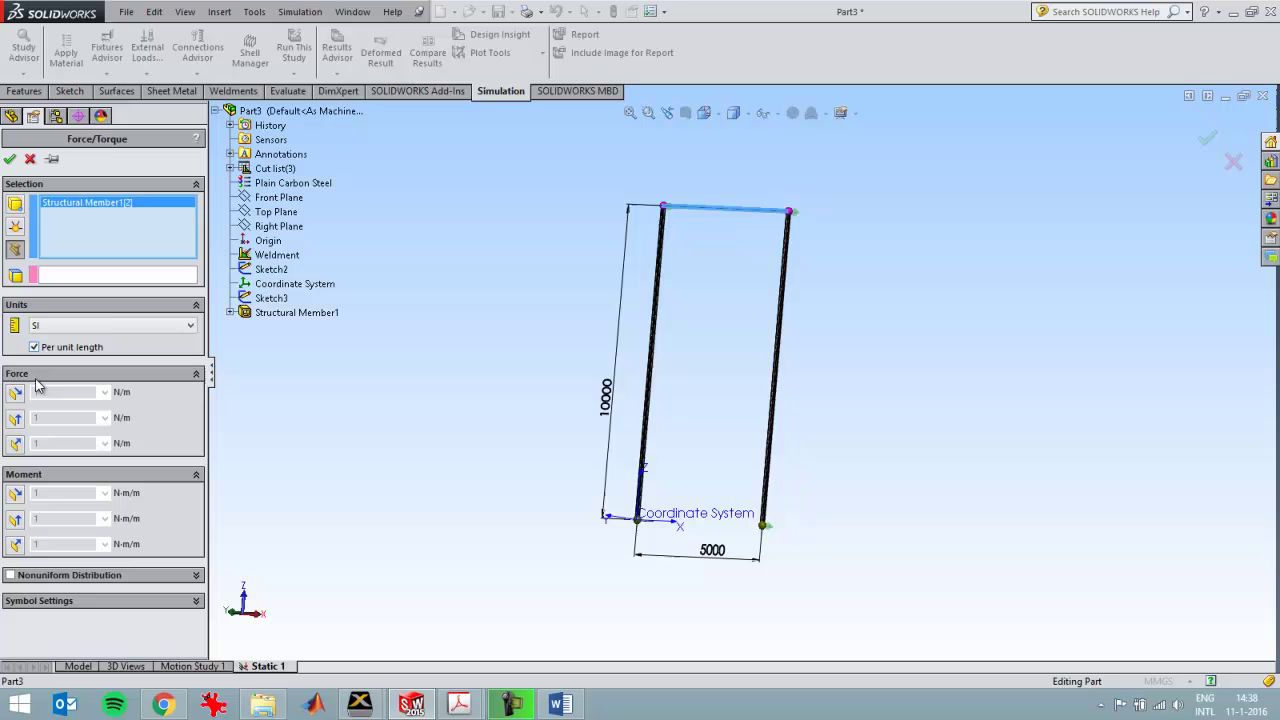
{"action": "left_click", "coordinate": [14, 445]}
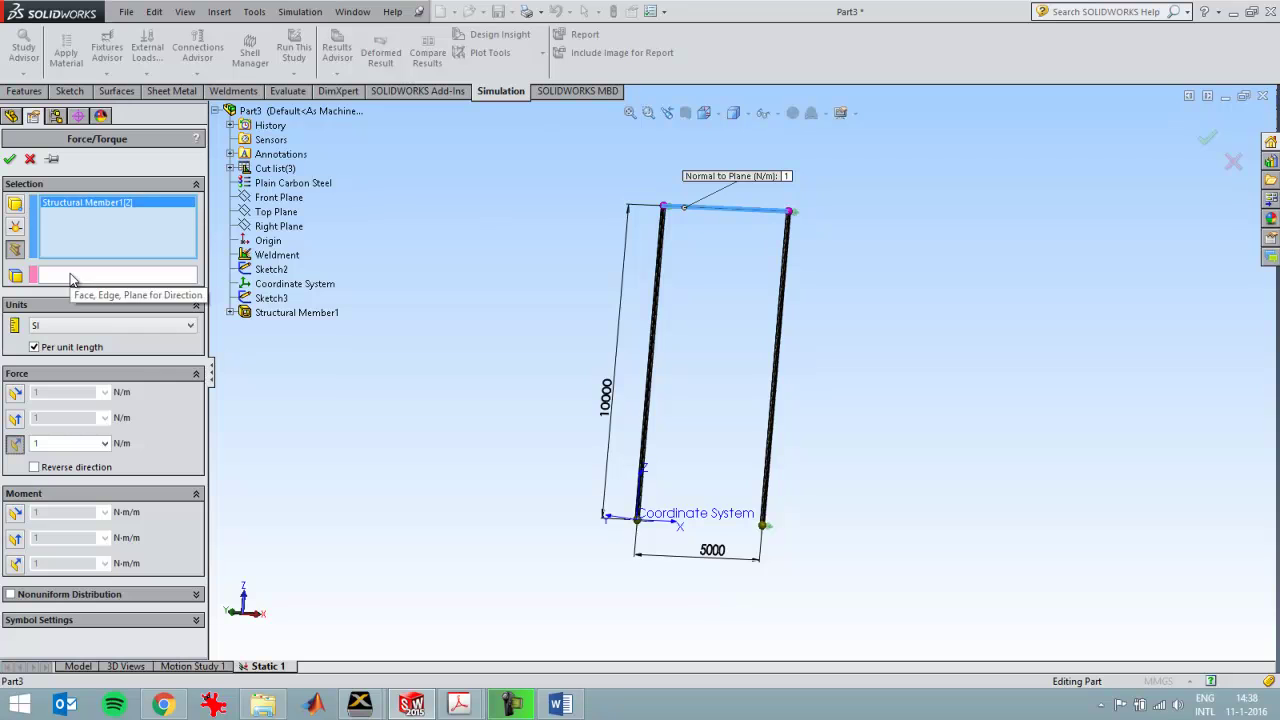
{"action": "left_click", "coordinate": [70, 279]}
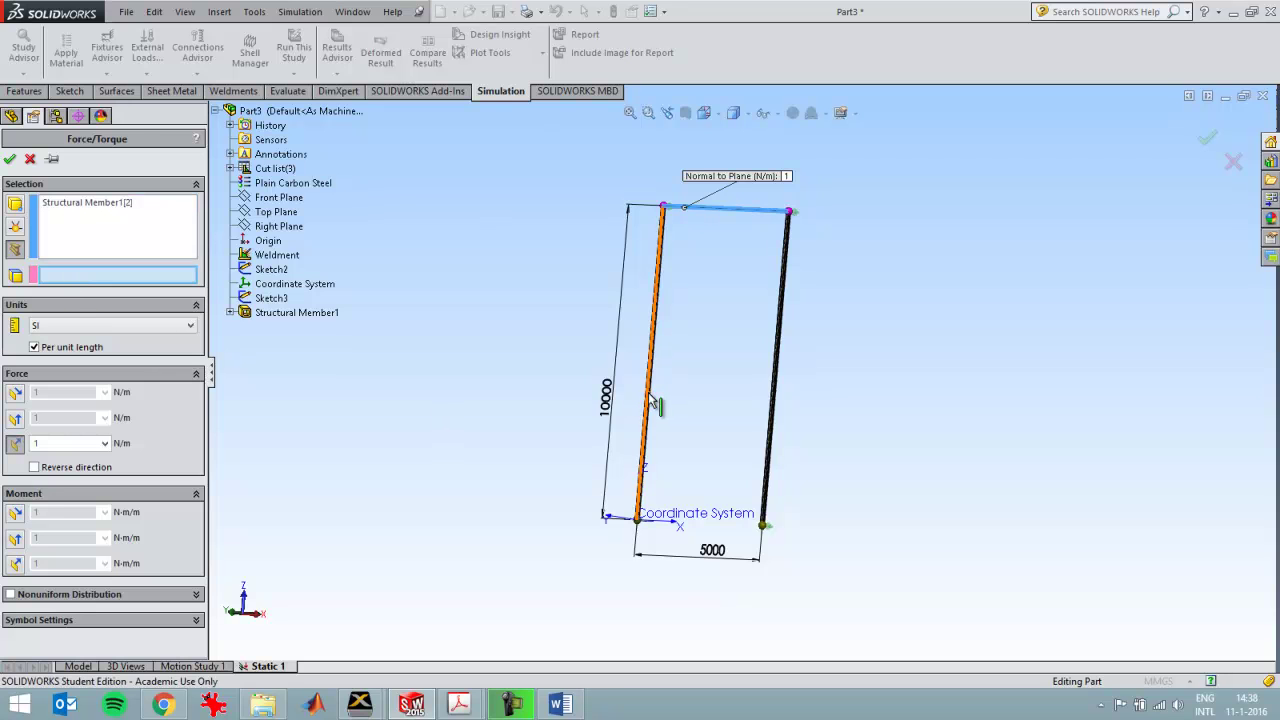
{"action": "left_click", "coordinate": [650, 398]}
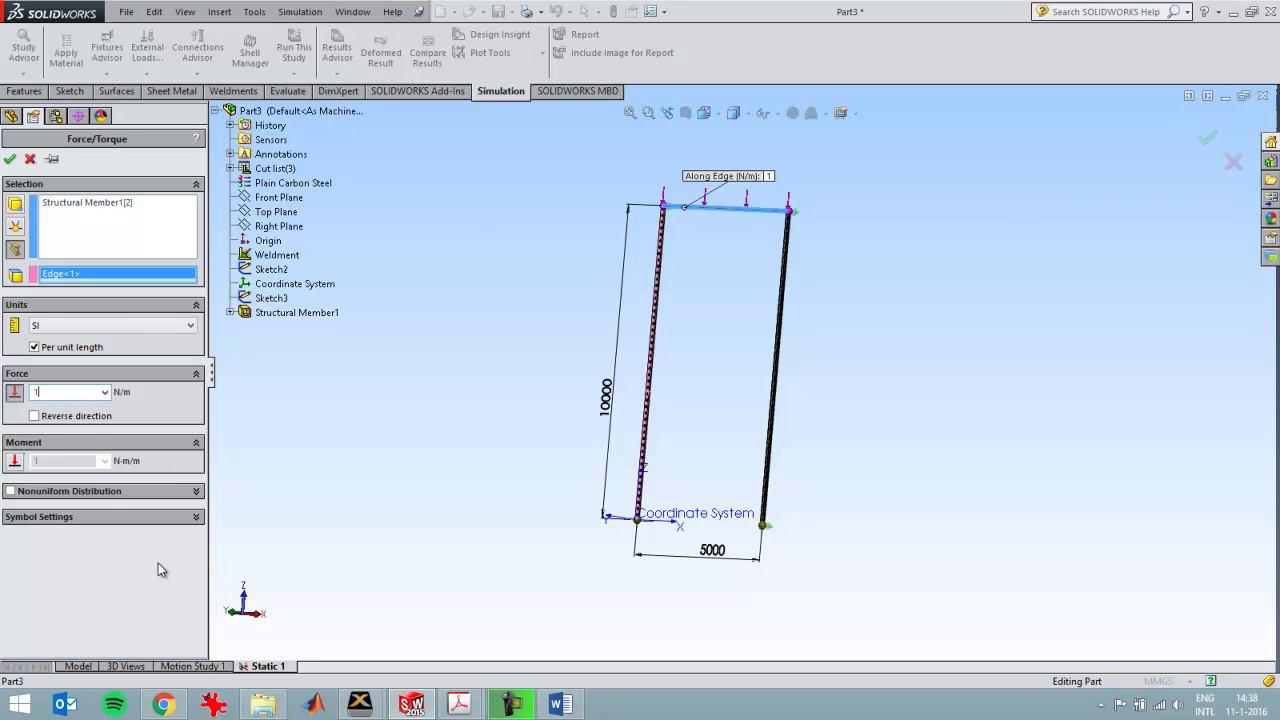
{"action": "type", "text": "0000"}
{"action": "left_click", "coordinate": [10, 159]}
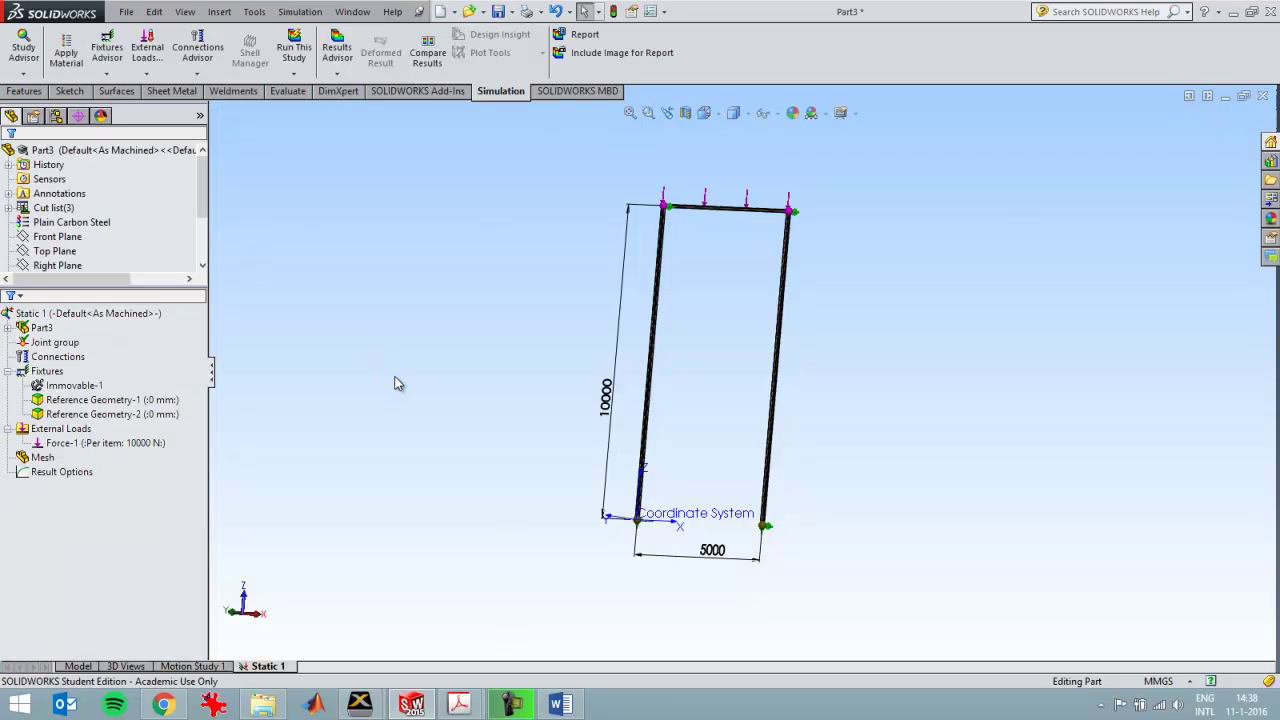
Step: Save the part, replacing the existing Part3.SLDPRT
{"action": "left_click", "coordinate": [126, 11]}
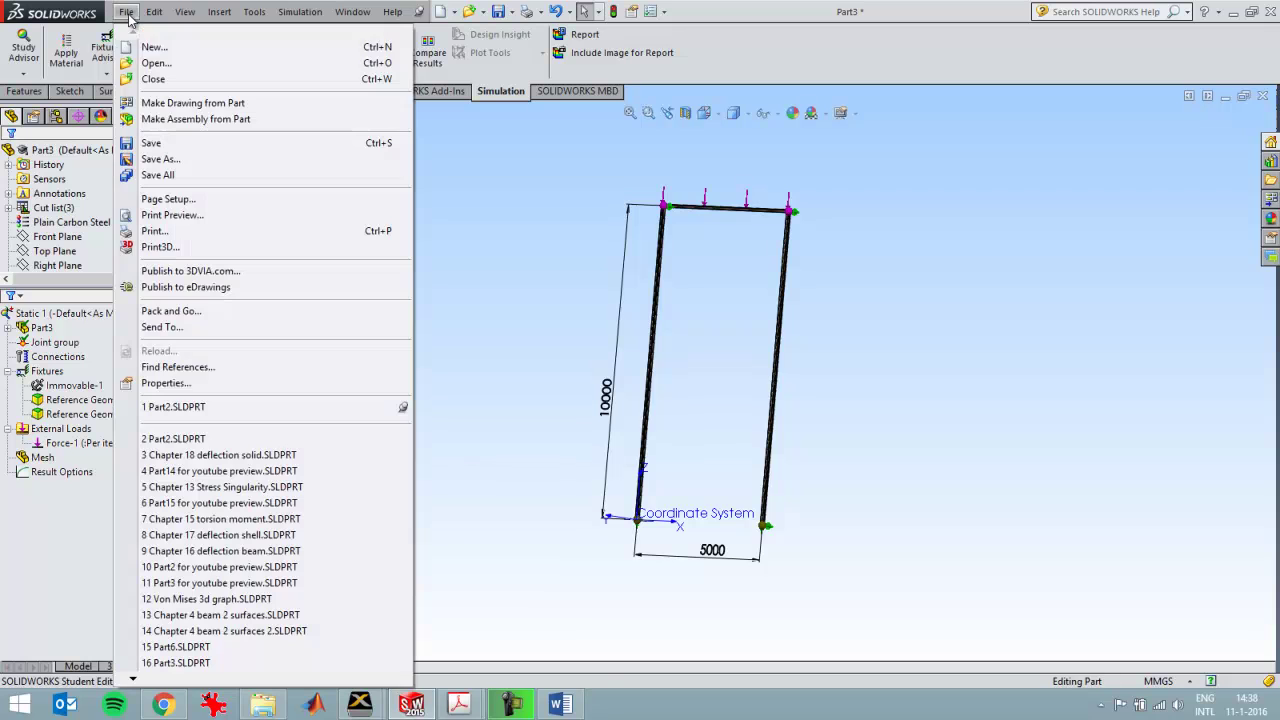
{"action": "left_click", "coordinate": [160, 143]}
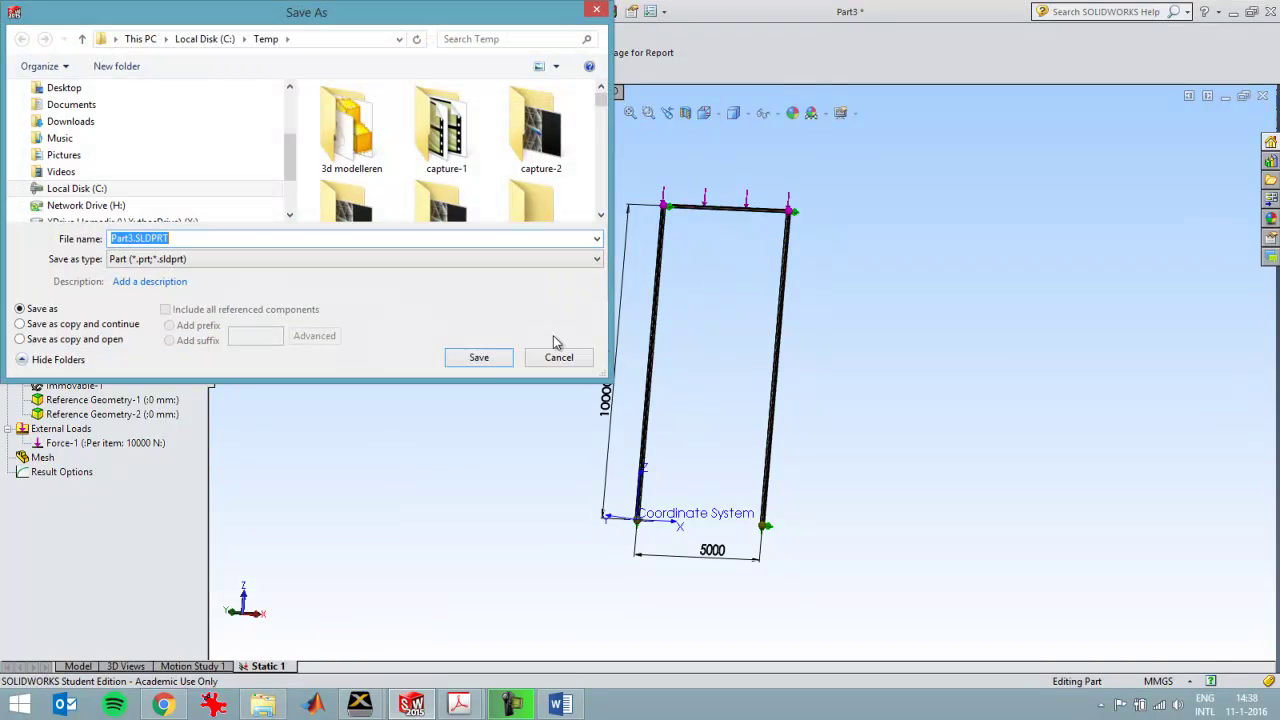
{"action": "left_click", "coordinate": [480, 358]}
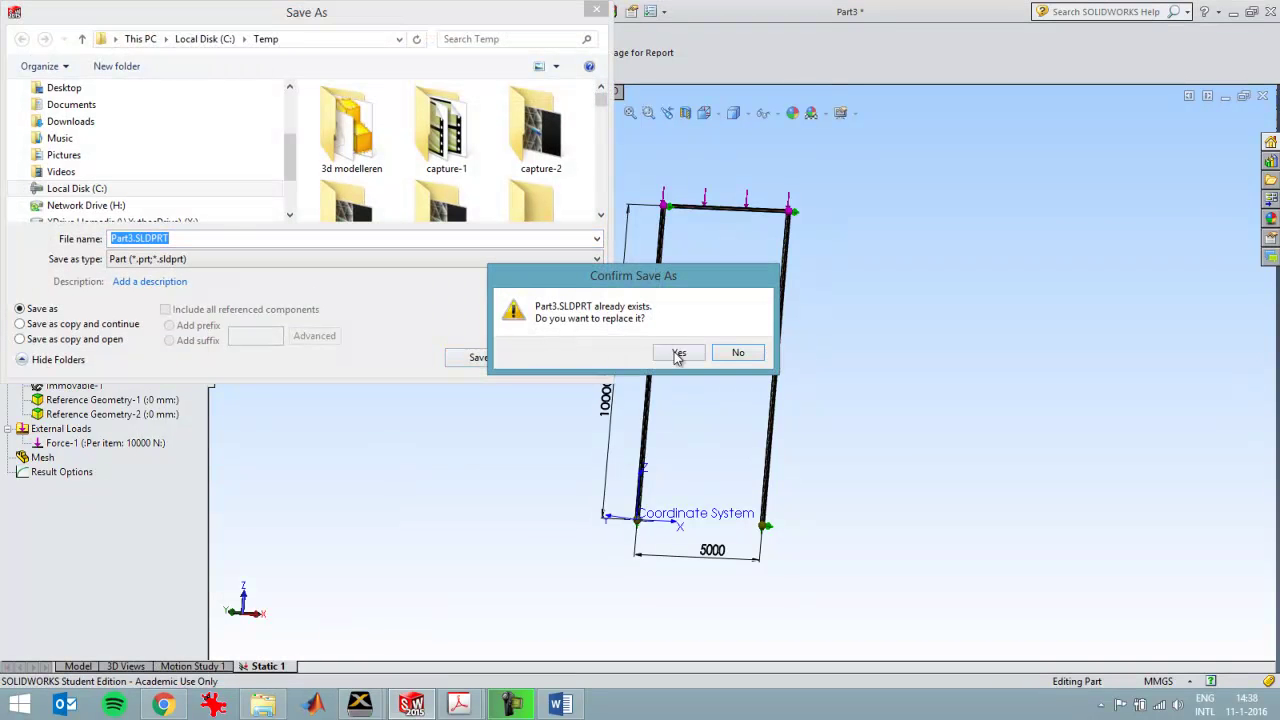
{"action": "left_click", "coordinate": [678, 352]}
Step: Run the Static 1 study to generate the stress results
{"action": "right_click", "coordinate": [84, 152]}
{"action": "right_click", "coordinate": [48, 152]}
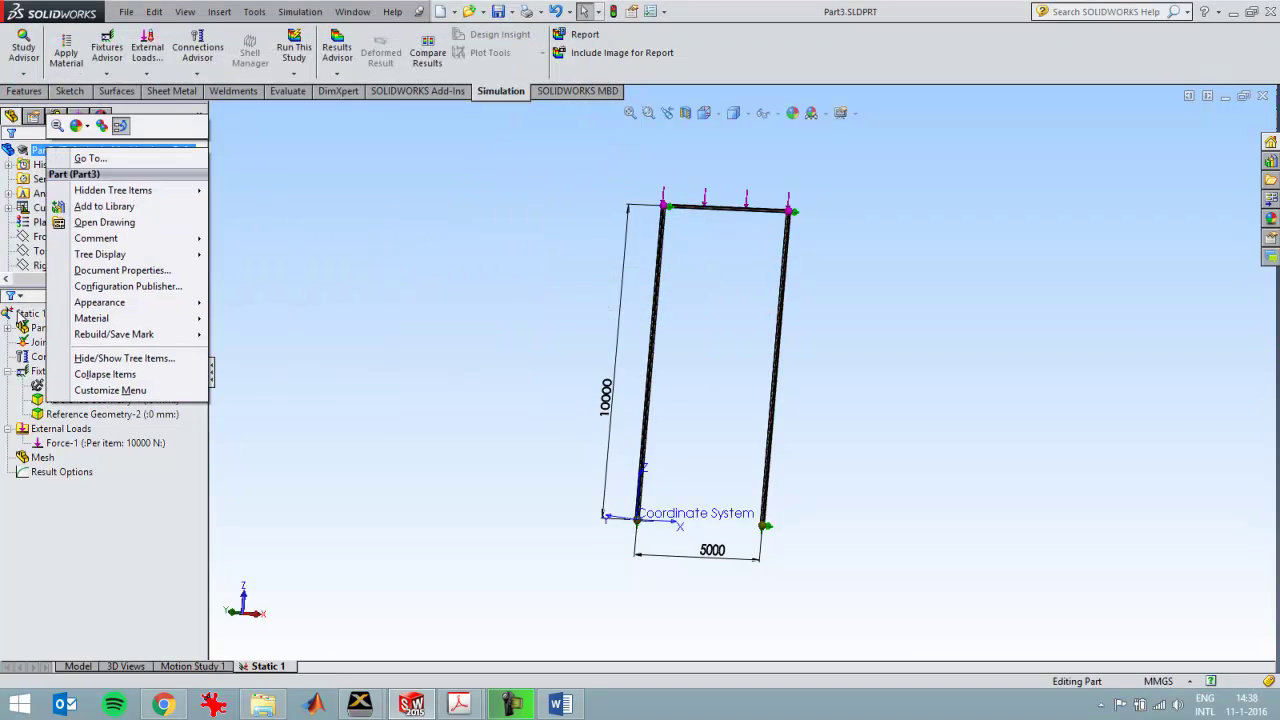
{"action": "right_click", "coordinate": [20, 314]}
{"action": "left_click", "coordinate": [62, 328]}
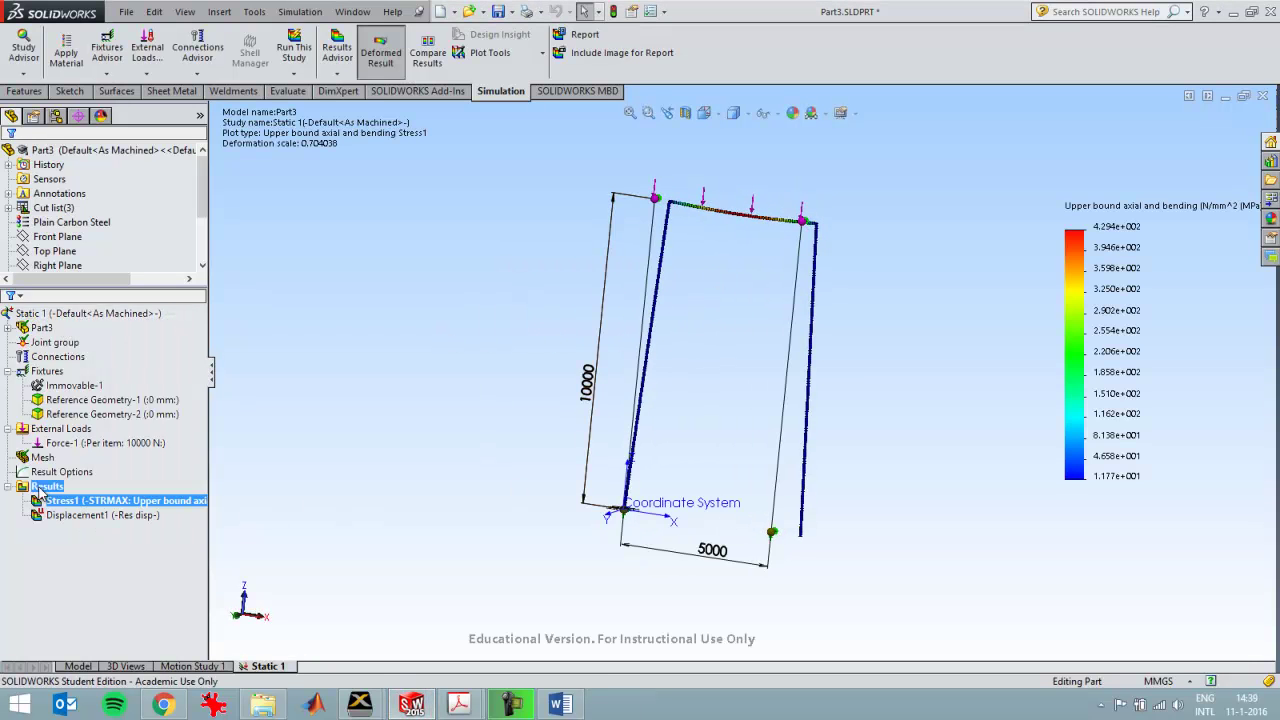
Step: Define a UZ: Z Displacement plot in mm and zoom in on the sagging top beam
{"action": "right_click", "coordinate": [48, 486]}
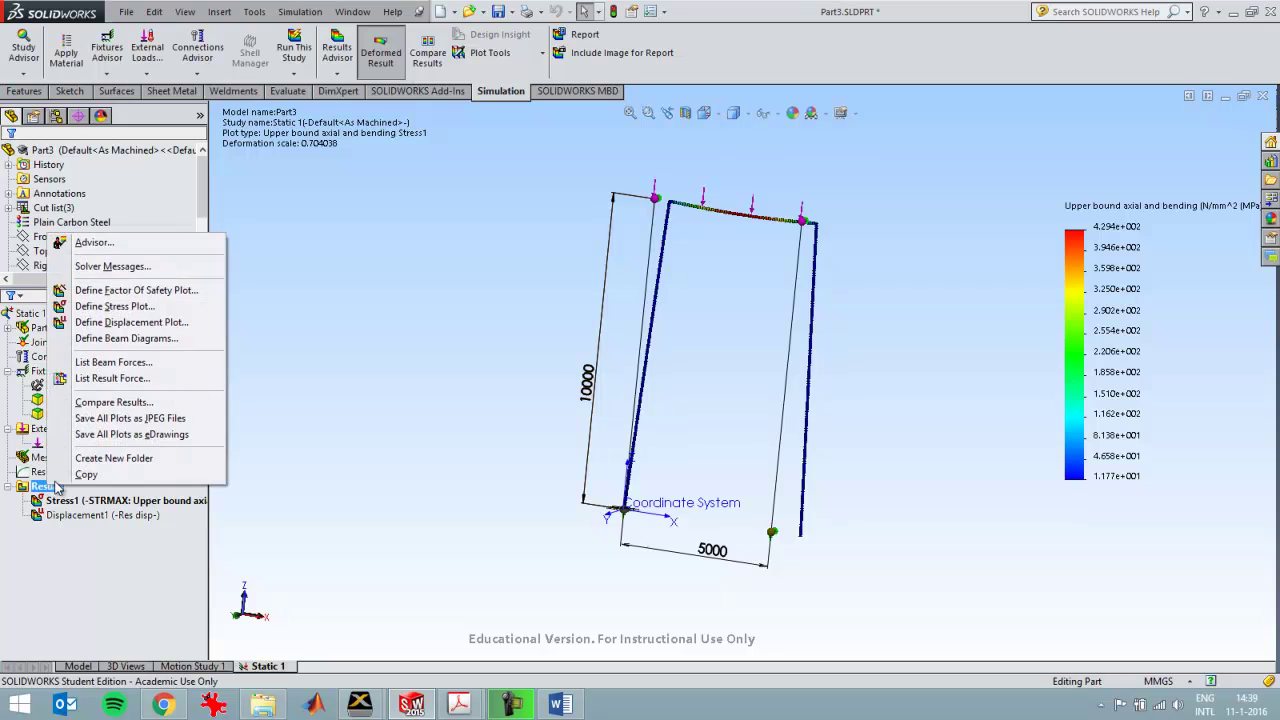
{"action": "left_click", "coordinate": [130, 322]}
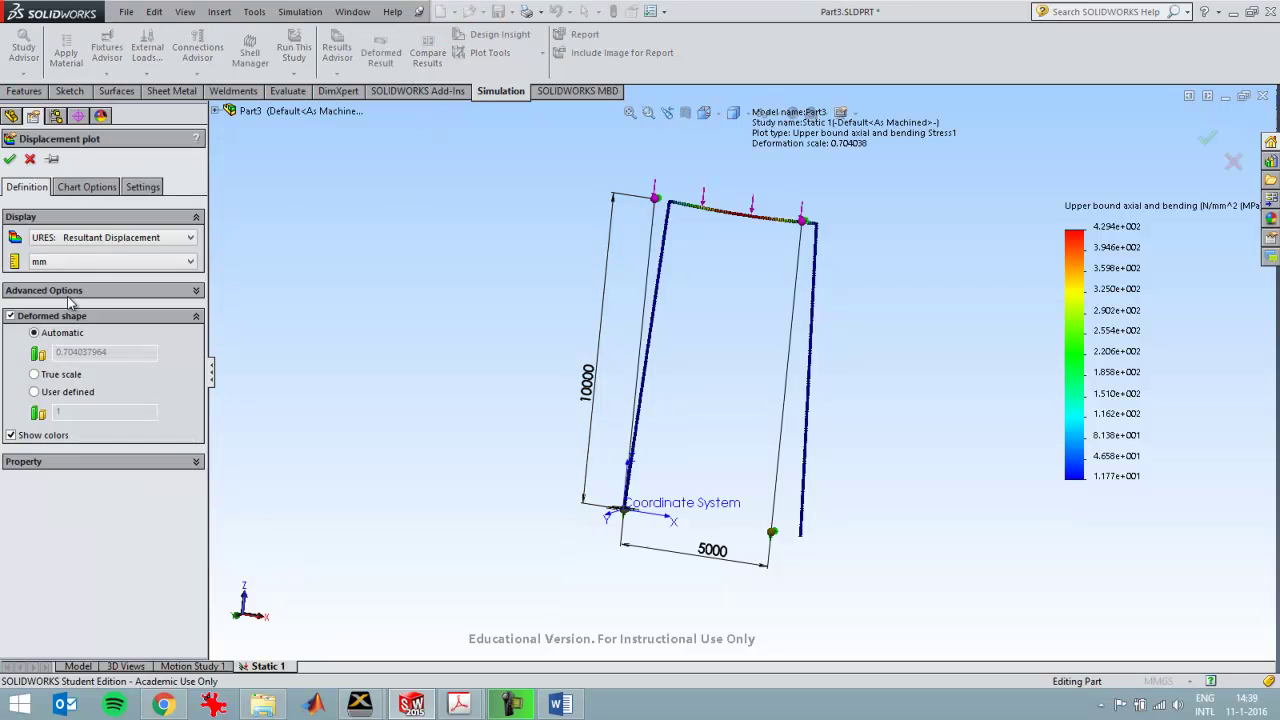
{"action": "left_click", "coordinate": [110, 240]}
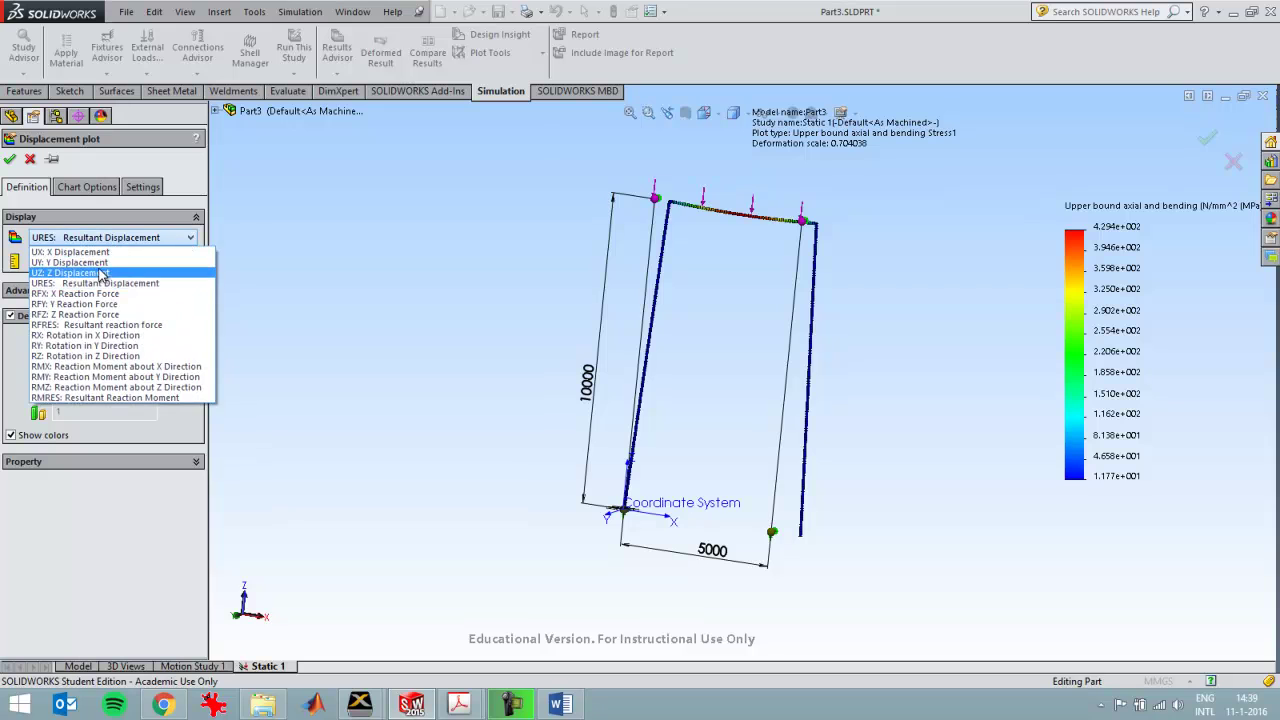
{"action": "left_click", "coordinate": [100, 273]}
{"action": "key", "text": "Return"}
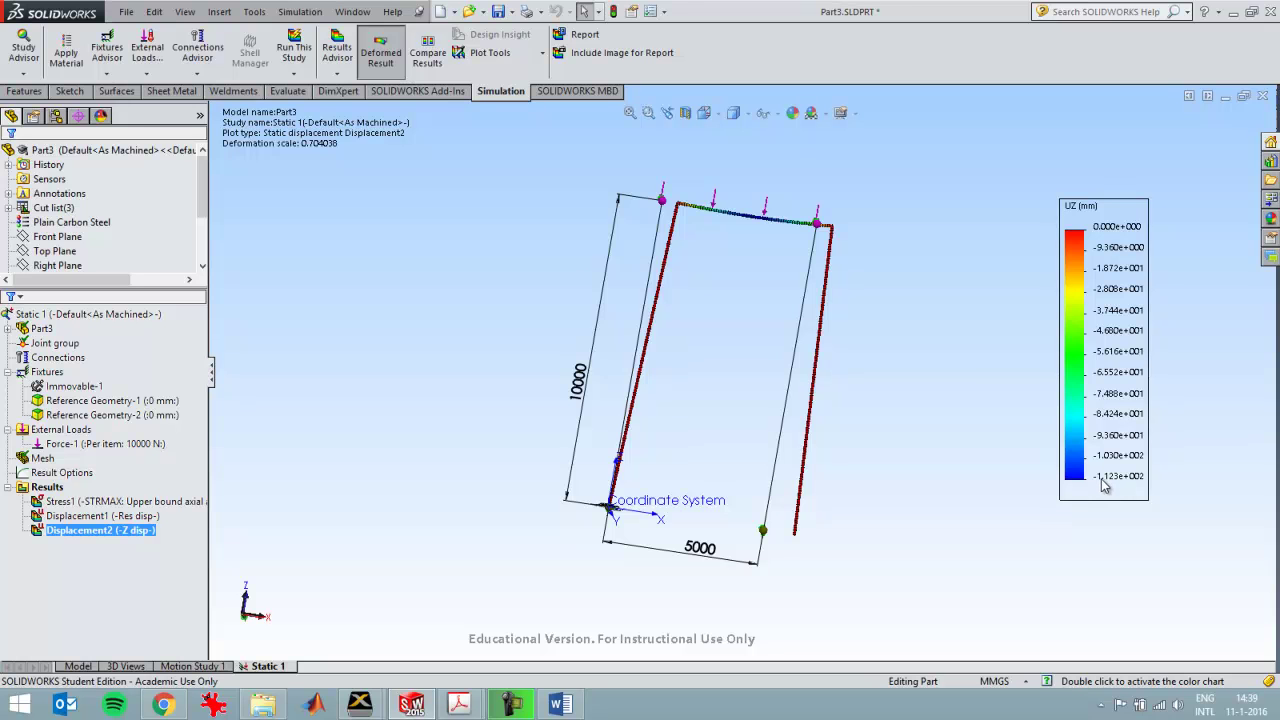
{"action": "scroll", "coordinate": [760, 249], "scroll_direction": "down", "scroll_amount": 5}
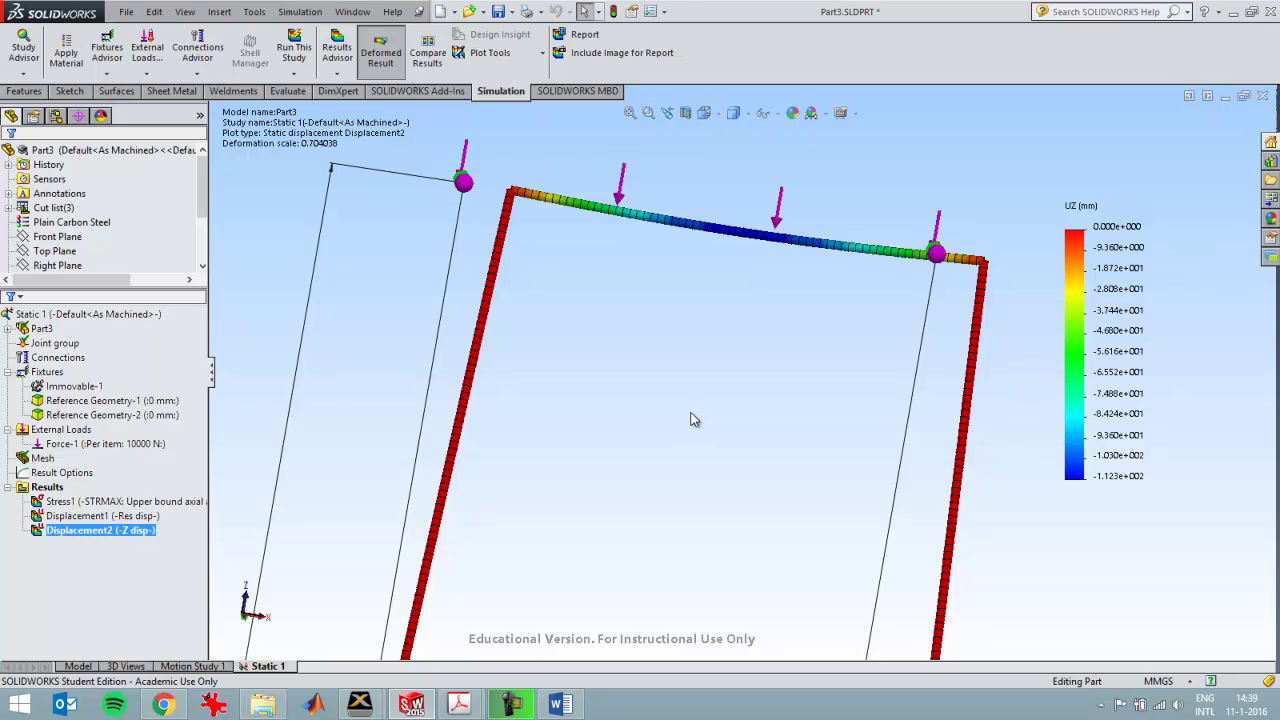
{"action": "scroll", "coordinate": [698, 421], "scroll_direction": "up", "scroll_amount": 3}
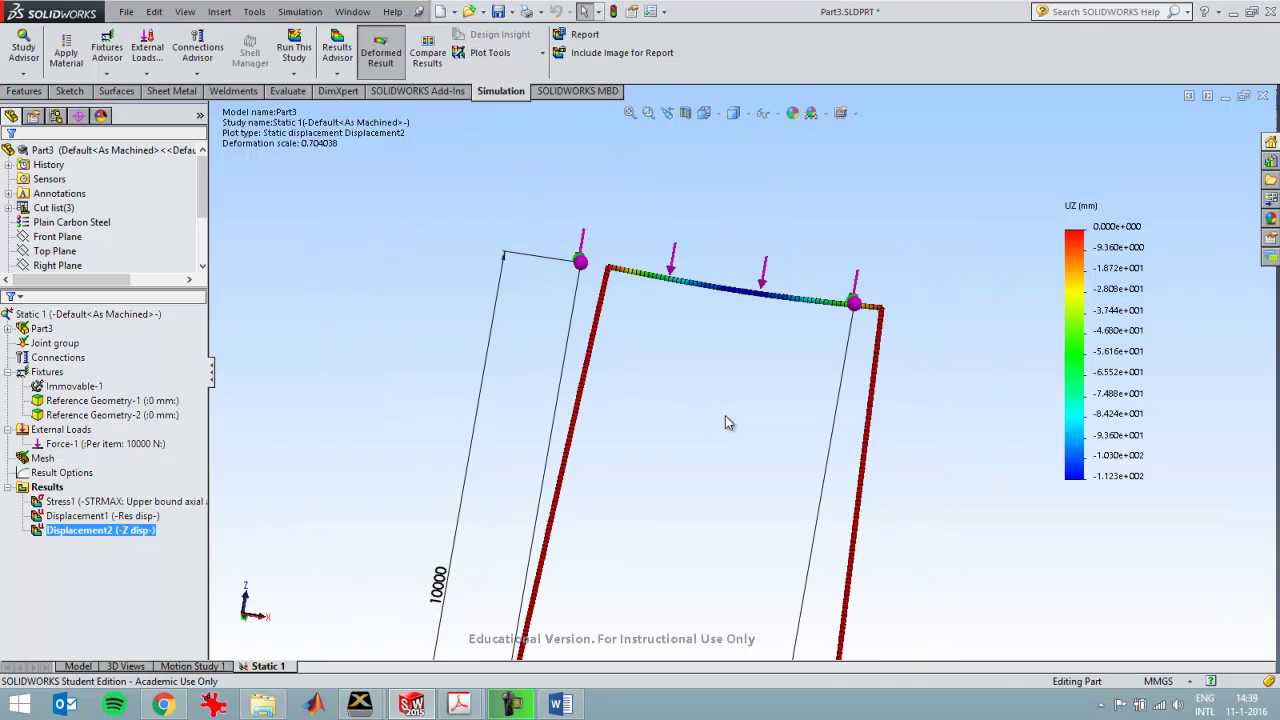